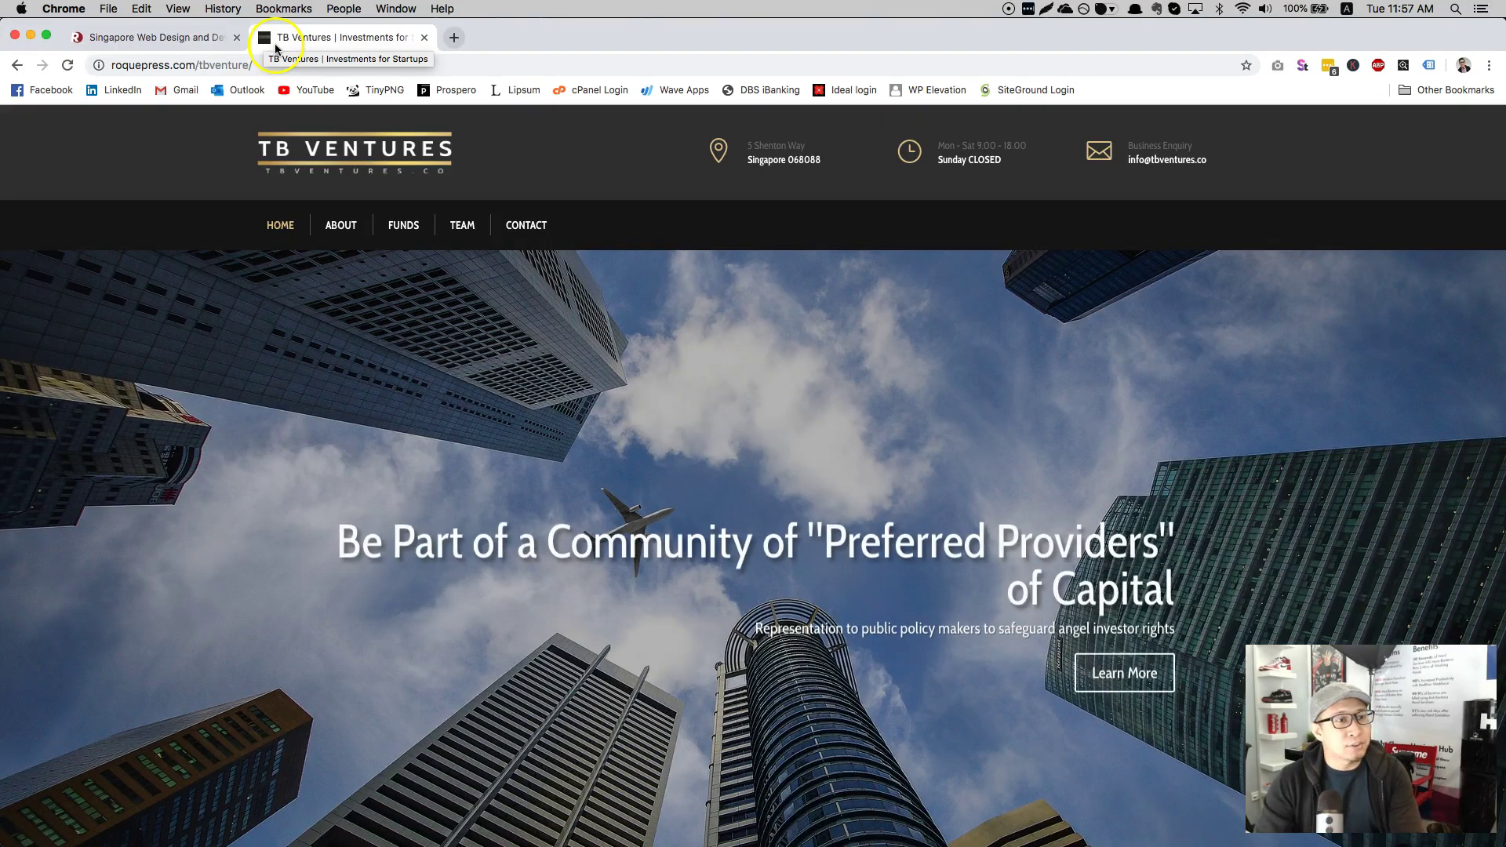
# Scroll the TB Ventures homepage from the rotating banner down to the contact form and back up.
pyautogui.scroll(-2, 844, 444)
pyautogui.scroll(2, 844, 444)
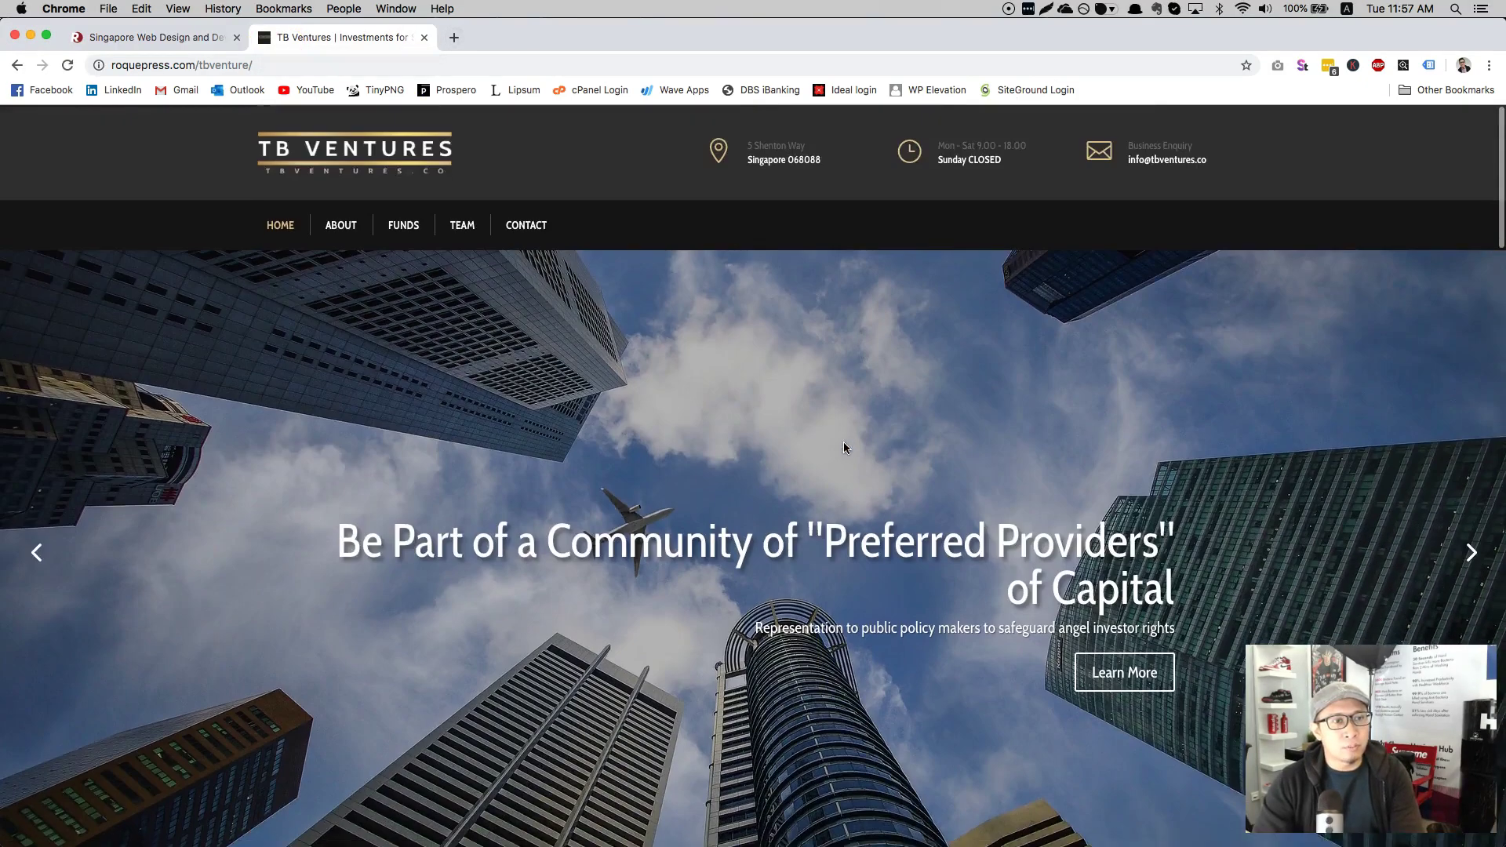
pyautogui.scroll(-10, 844, 444)
pyautogui.scroll(-10, 844, 444)
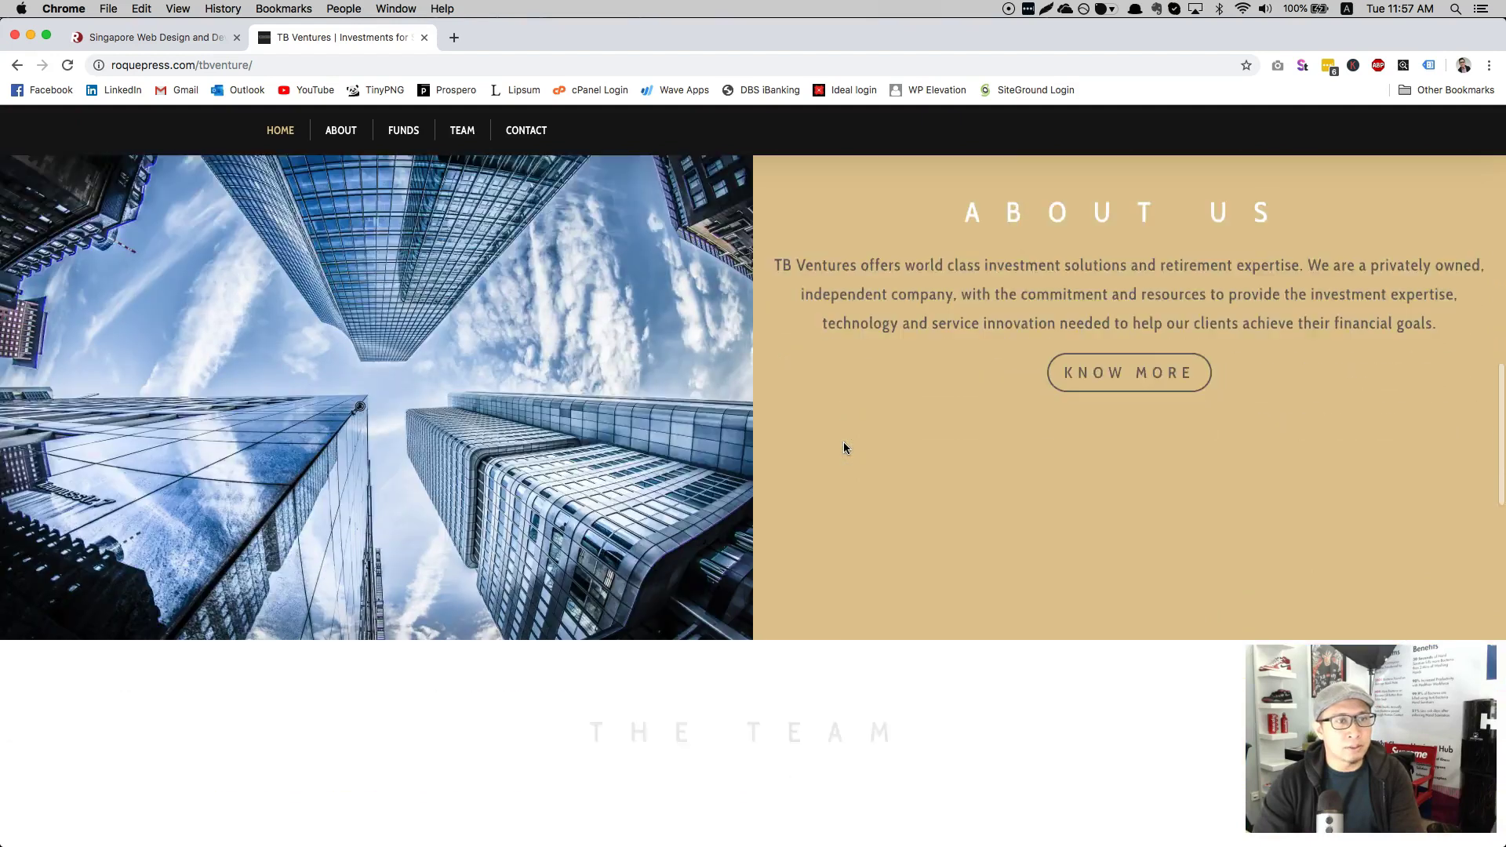
pyautogui.scroll(-5, 844, 447)
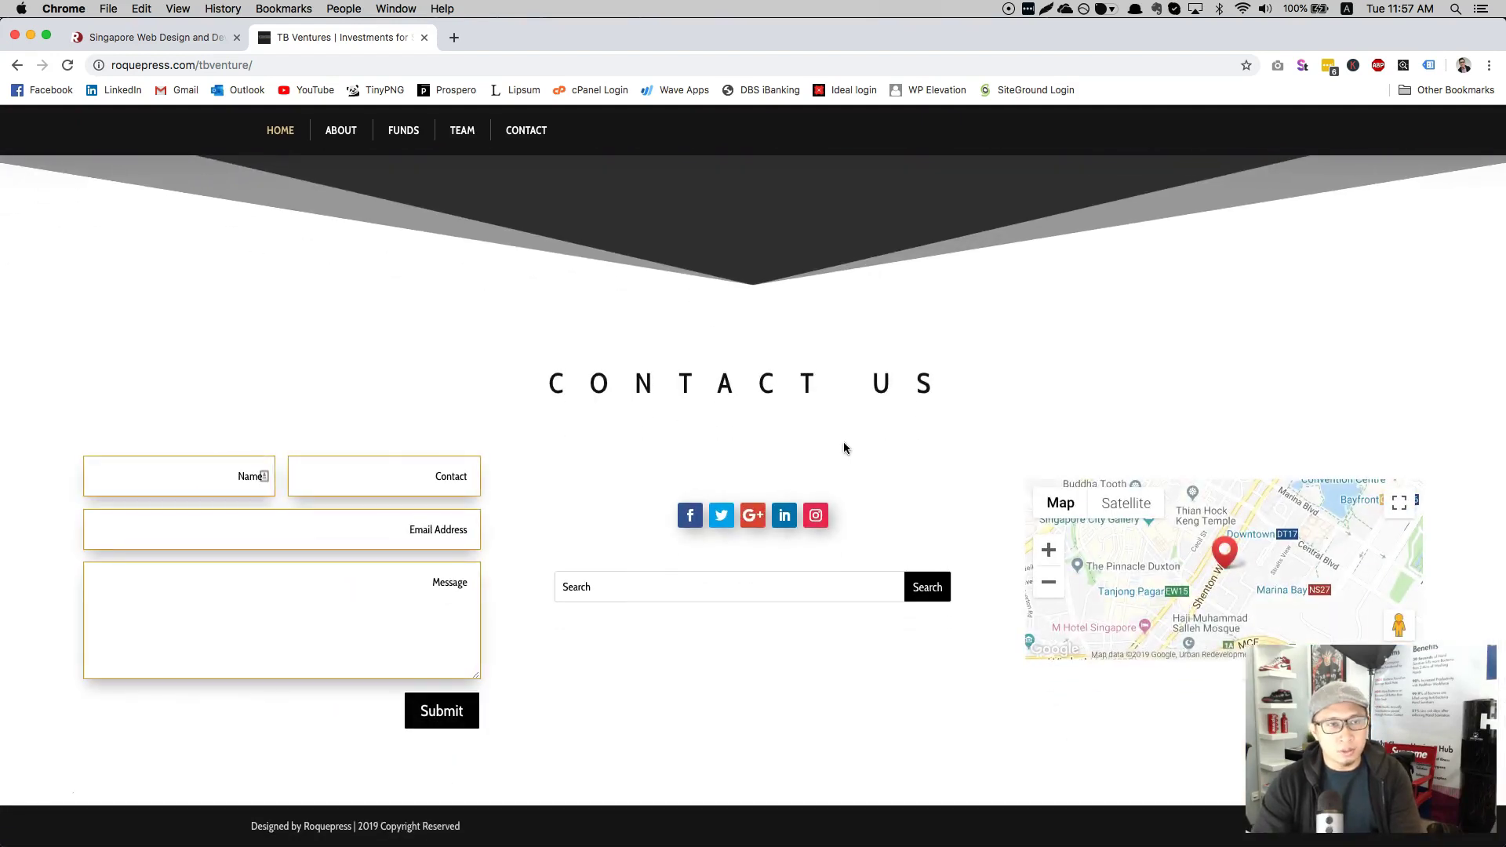
pyautogui.scroll(15, 844, 447)
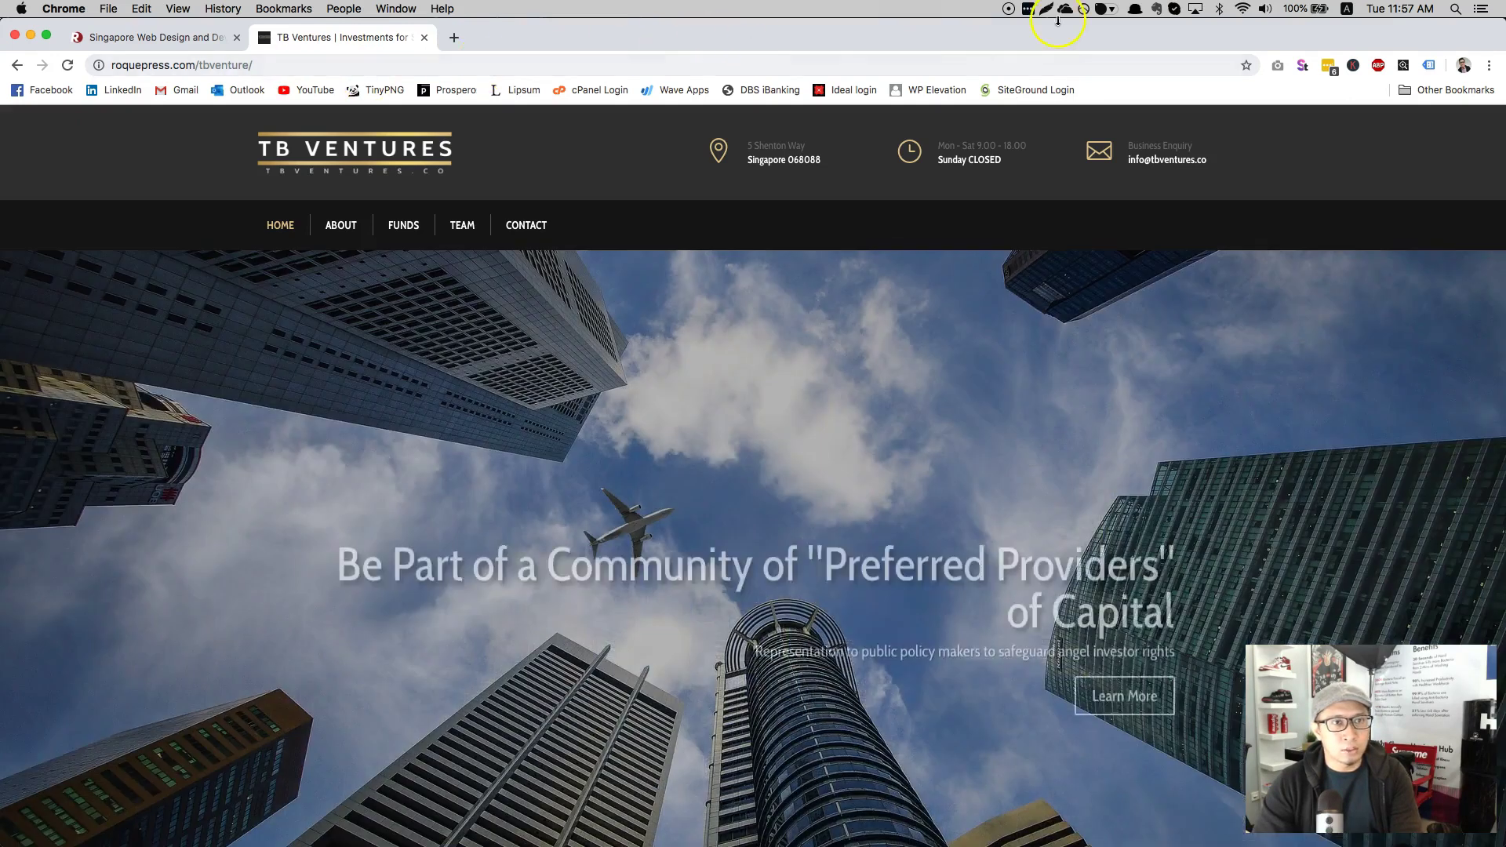
# Open the SiteGround Login bookmark in a new tab and sign in with the saved credentials.
pyautogui.rightClick(1045, 102)
pyautogui.click(1058, 106)
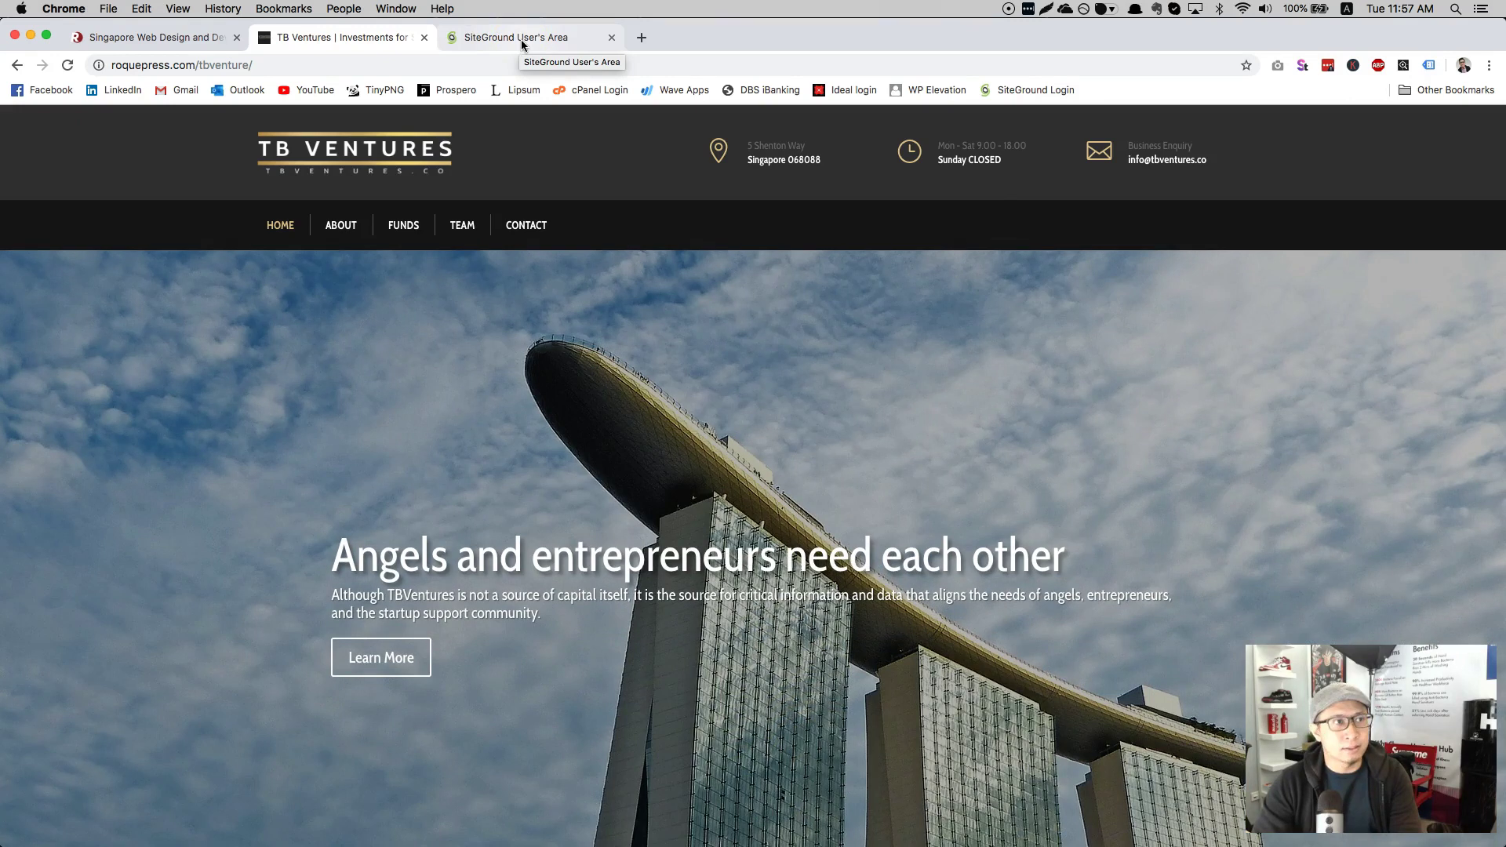
pyautogui.click(521, 45)
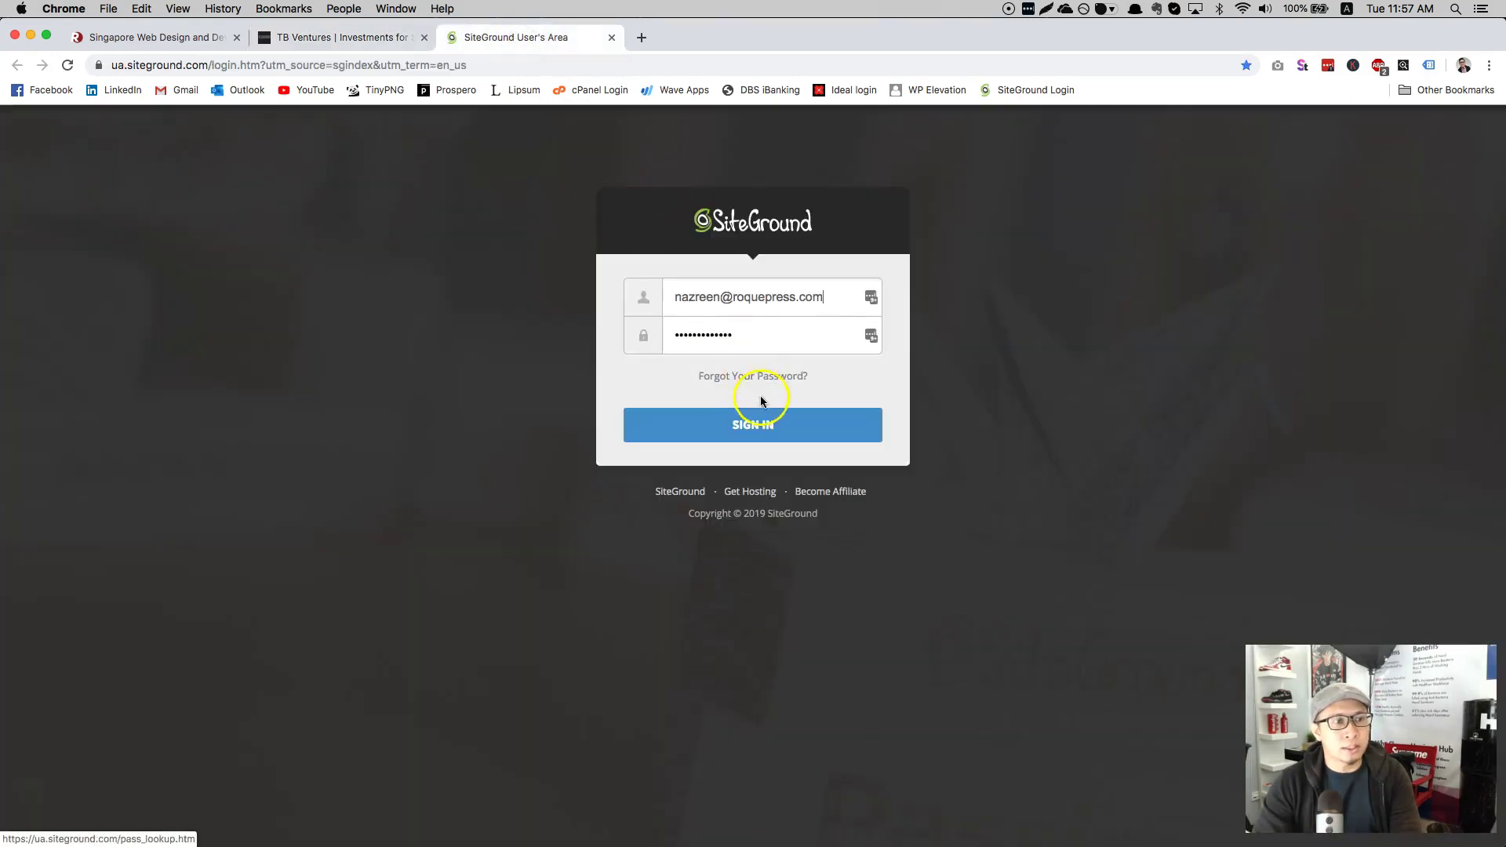
pyautogui.click(763, 417)
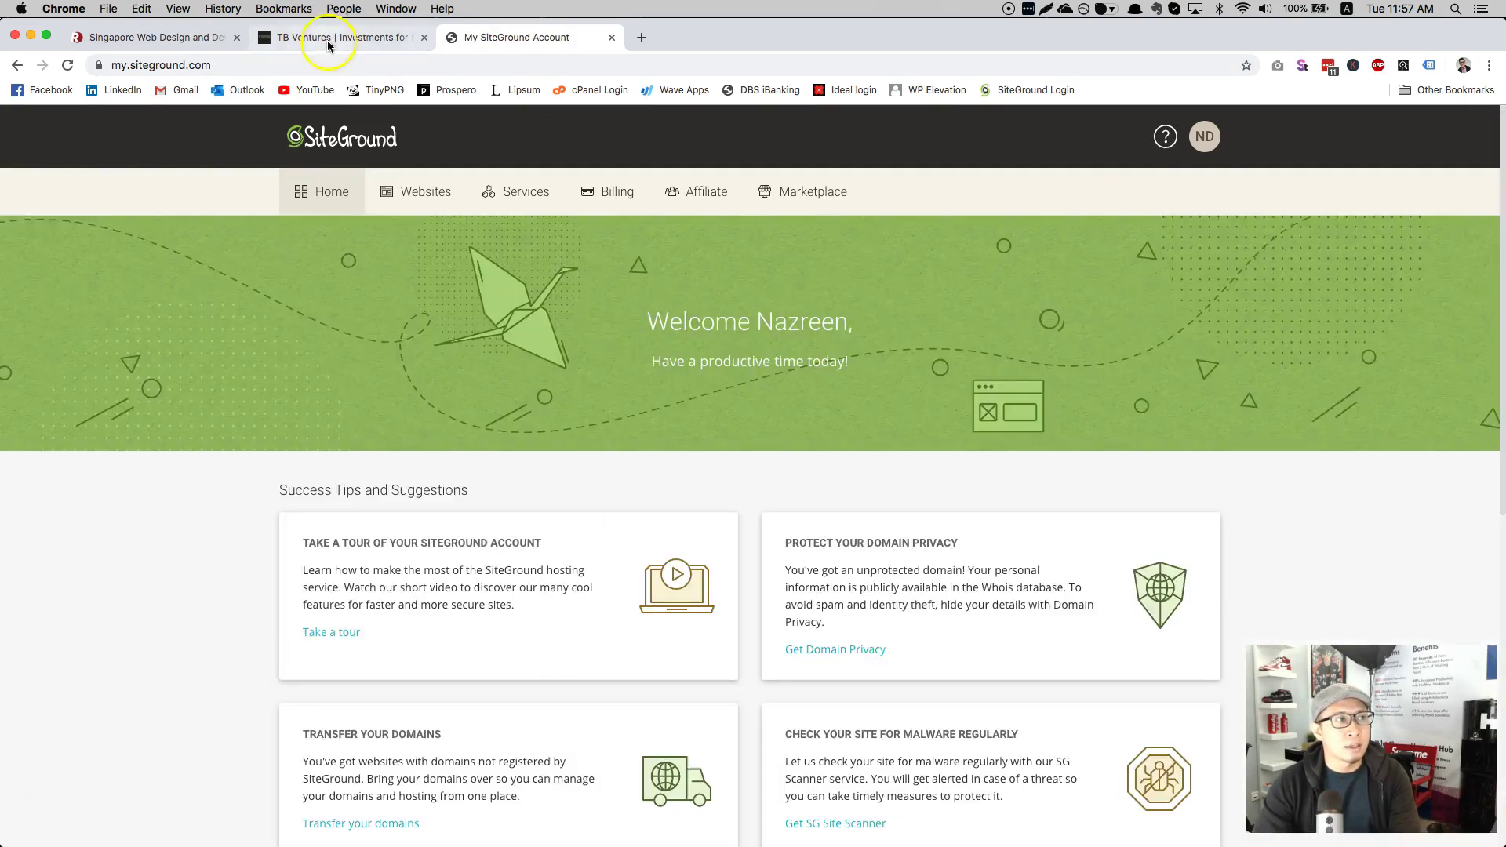
# Load the TB Ventures WordPress login by appending wp-admin to the site URL.
pyautogui.click(327, 37)
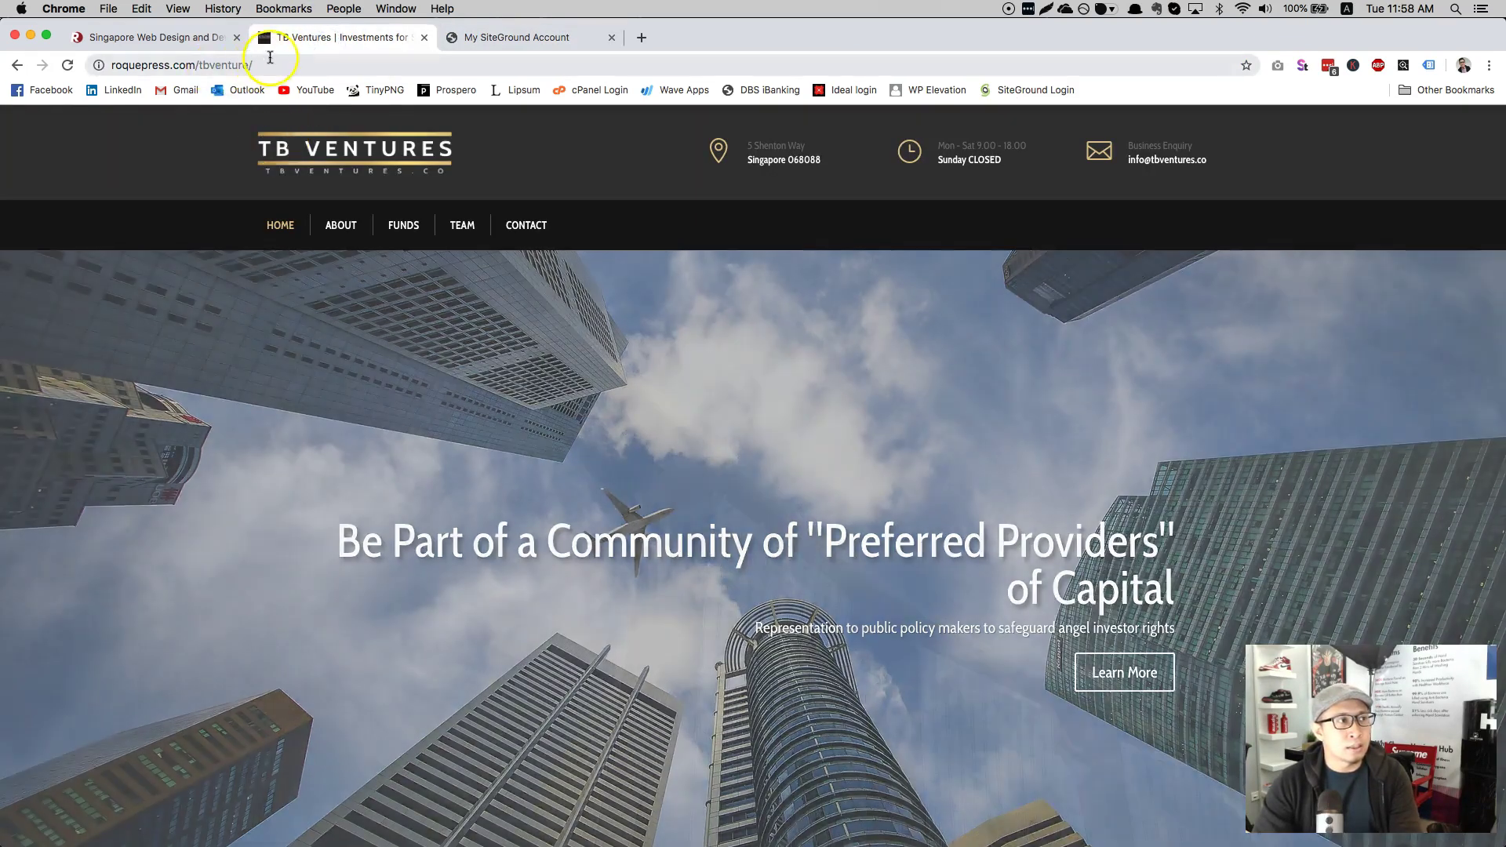
pyautogui.click(270, 63)
pyautogui.press('Right')
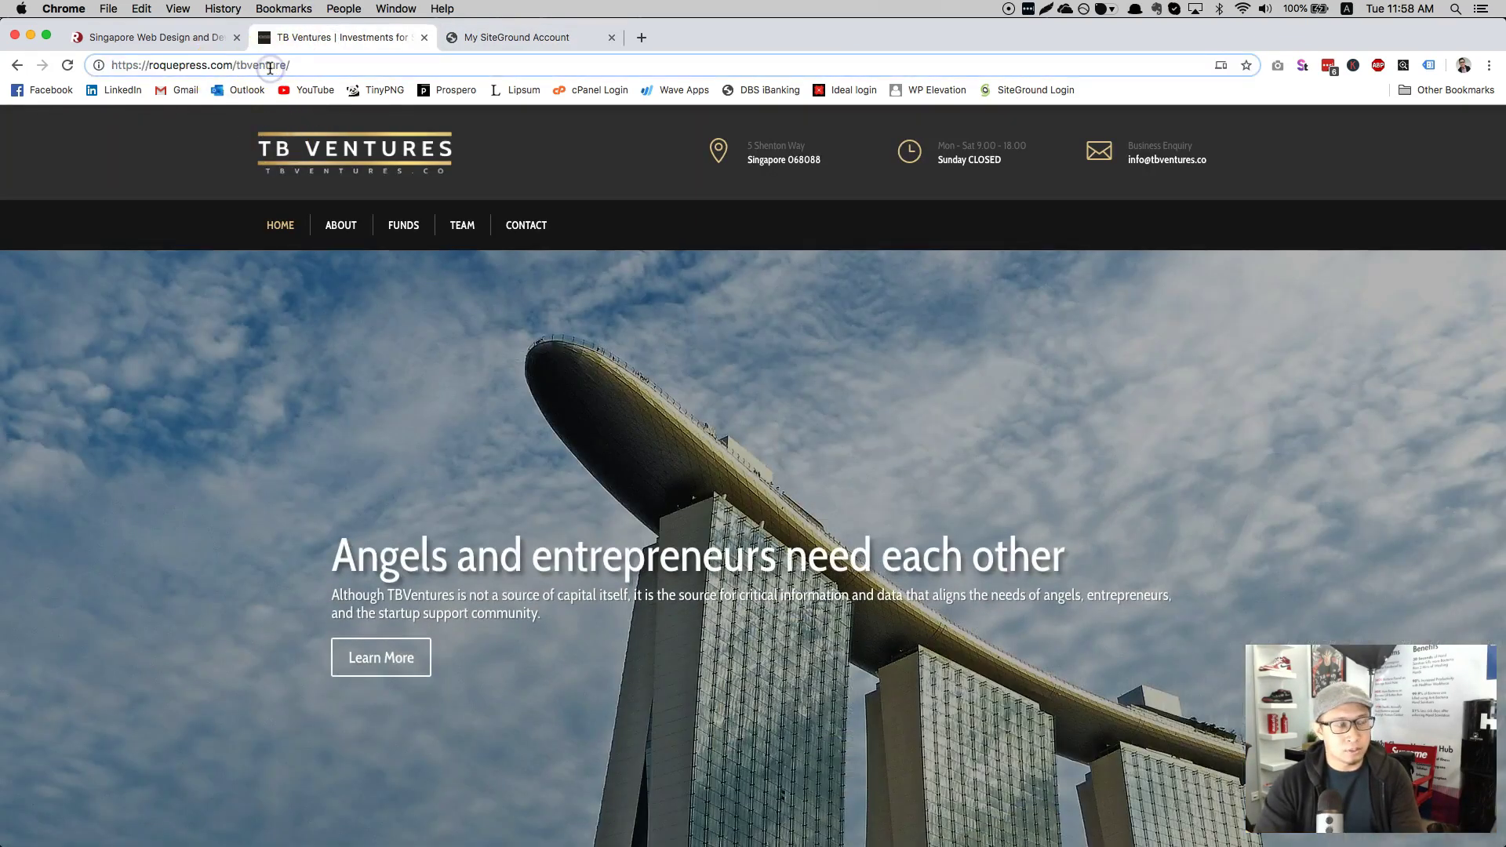
pyautogui.write('wp-admin')
pyautogui.press('Return')
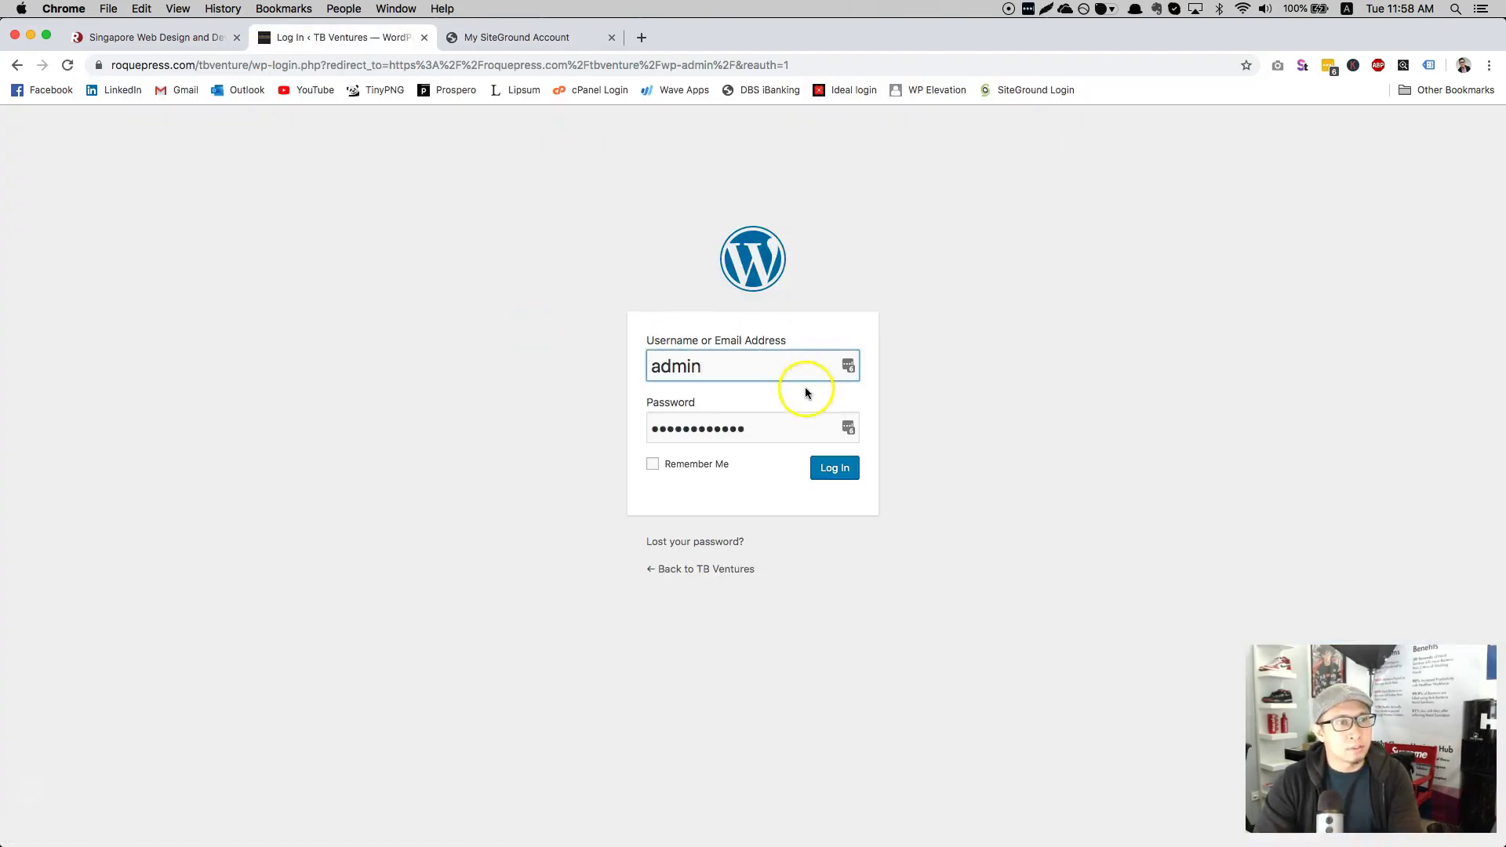
# Log in as admin, re-entering the password after the failed attempt, and decline saving it.
pyautogui.click(830, 468)
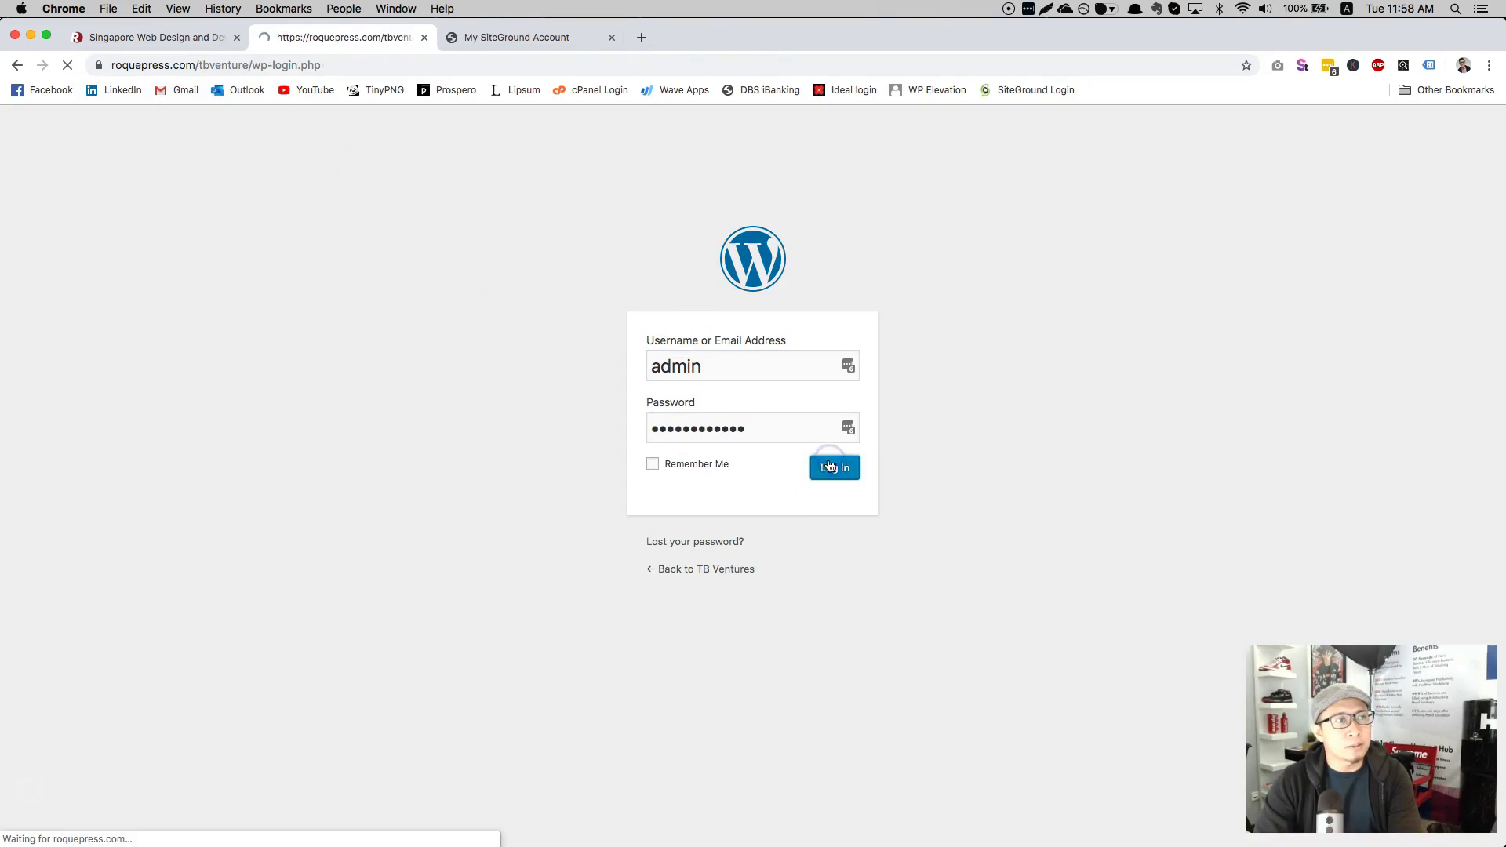
pyautogui.click(753, 444)
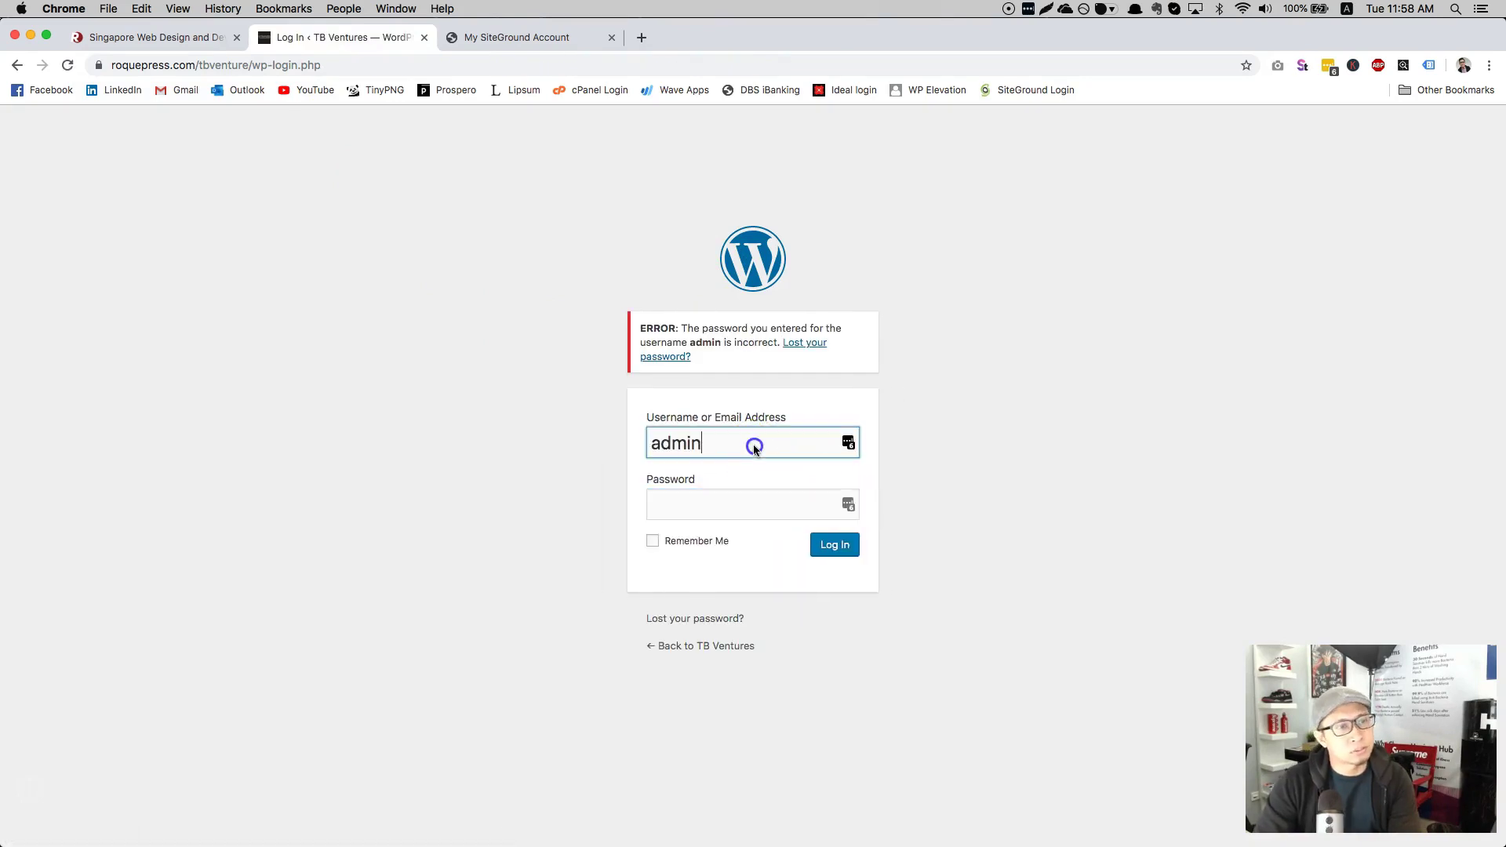
pyautogui.click(695, 502)
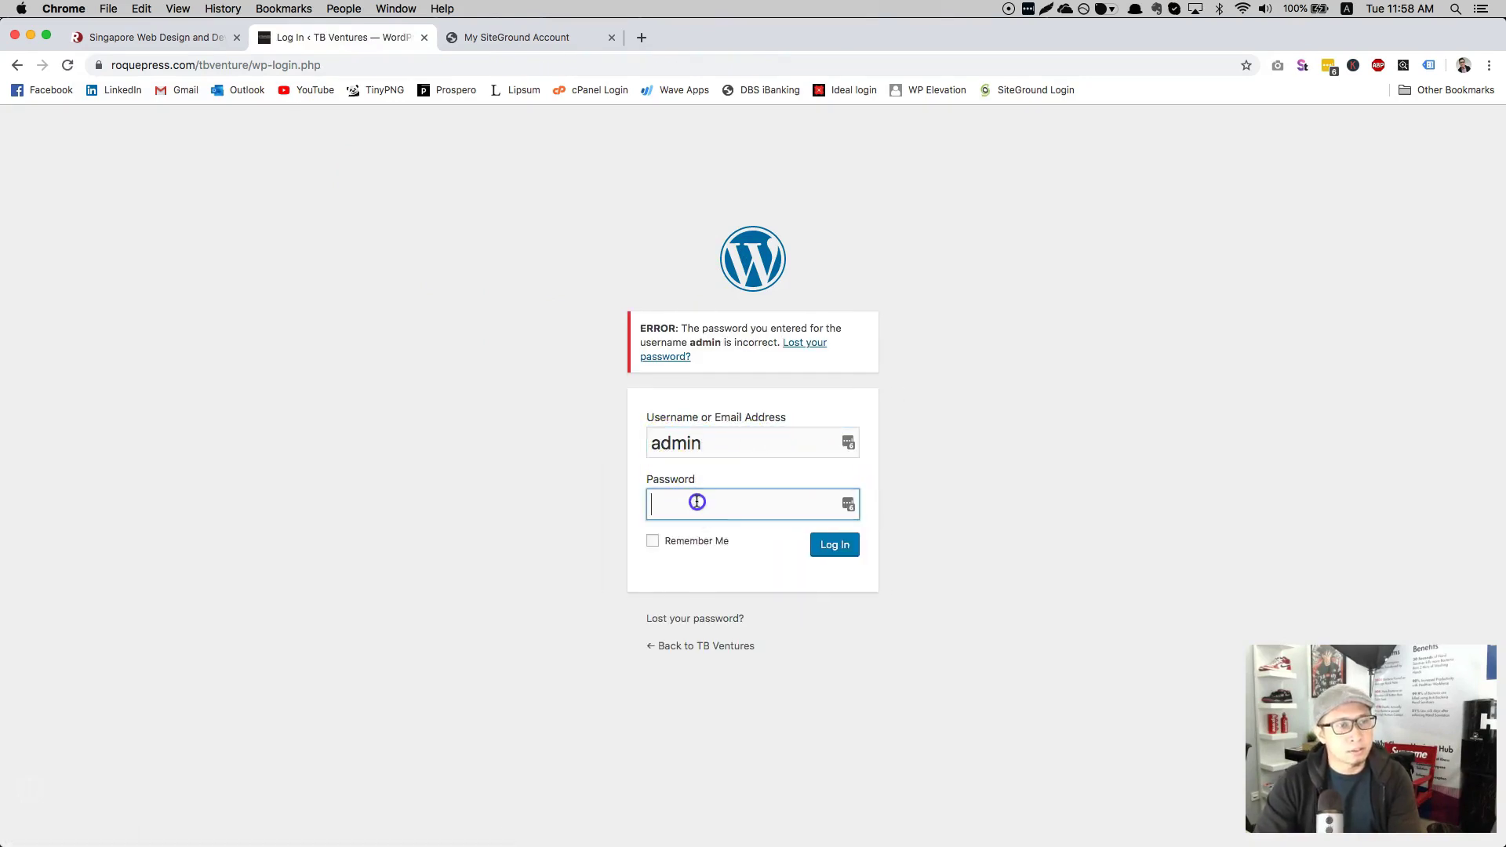
pyautogui.write('******')
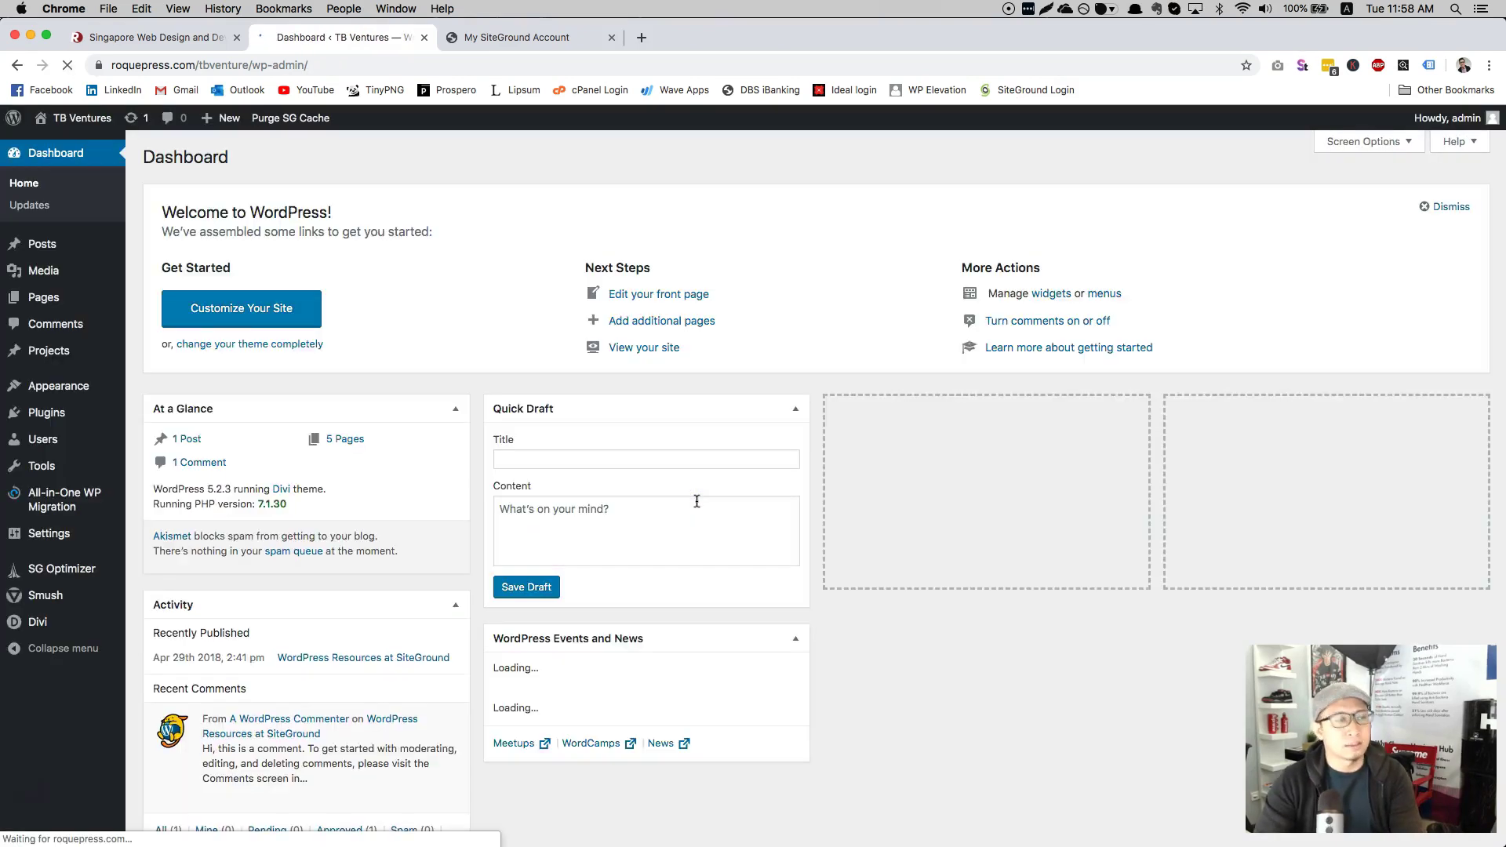
pyautogui.click(698, 510)
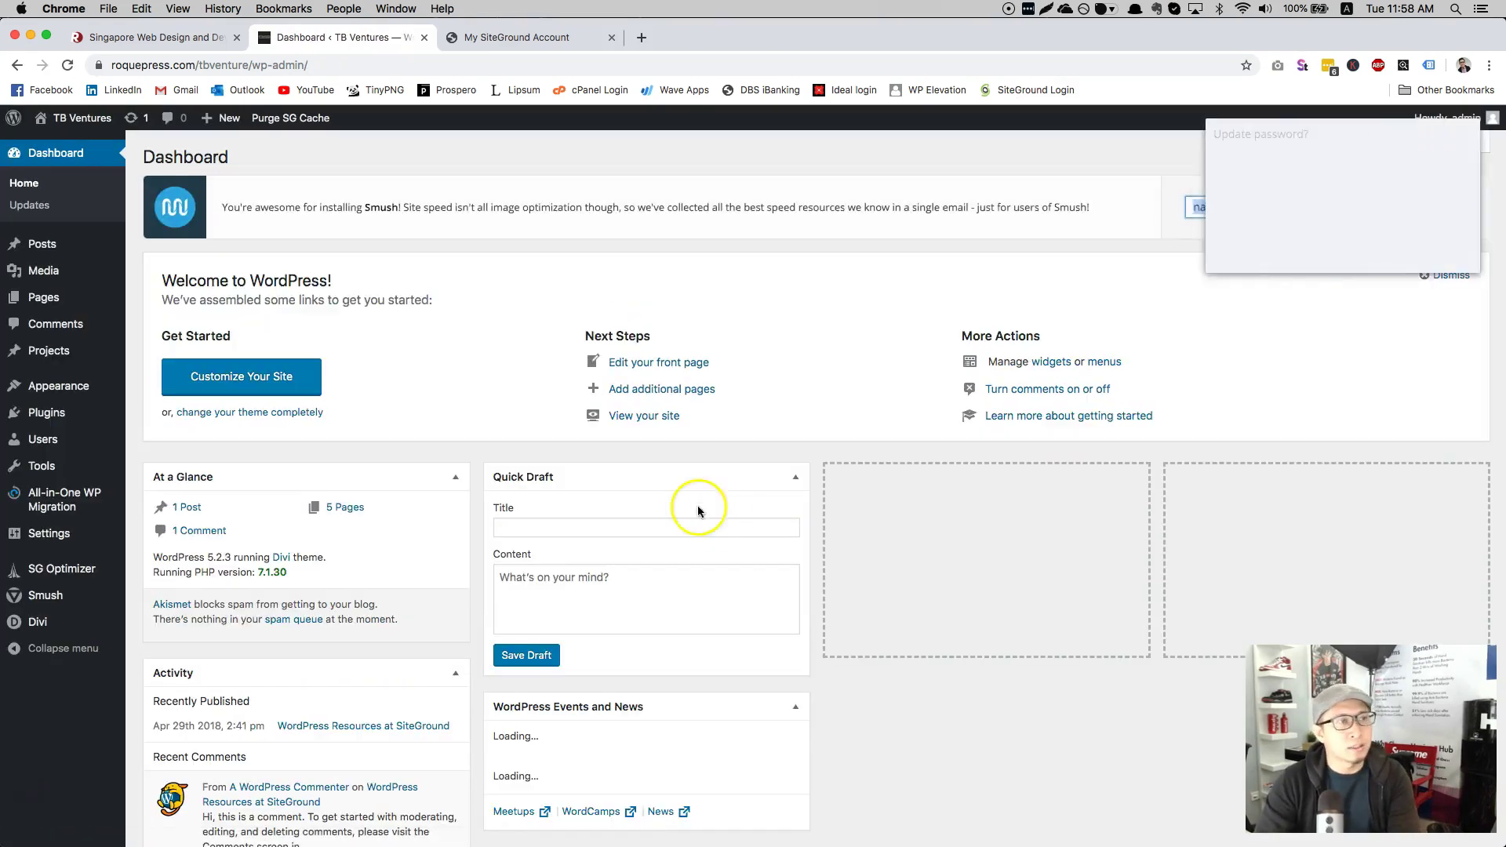
pyautogui.click(1361, 251)
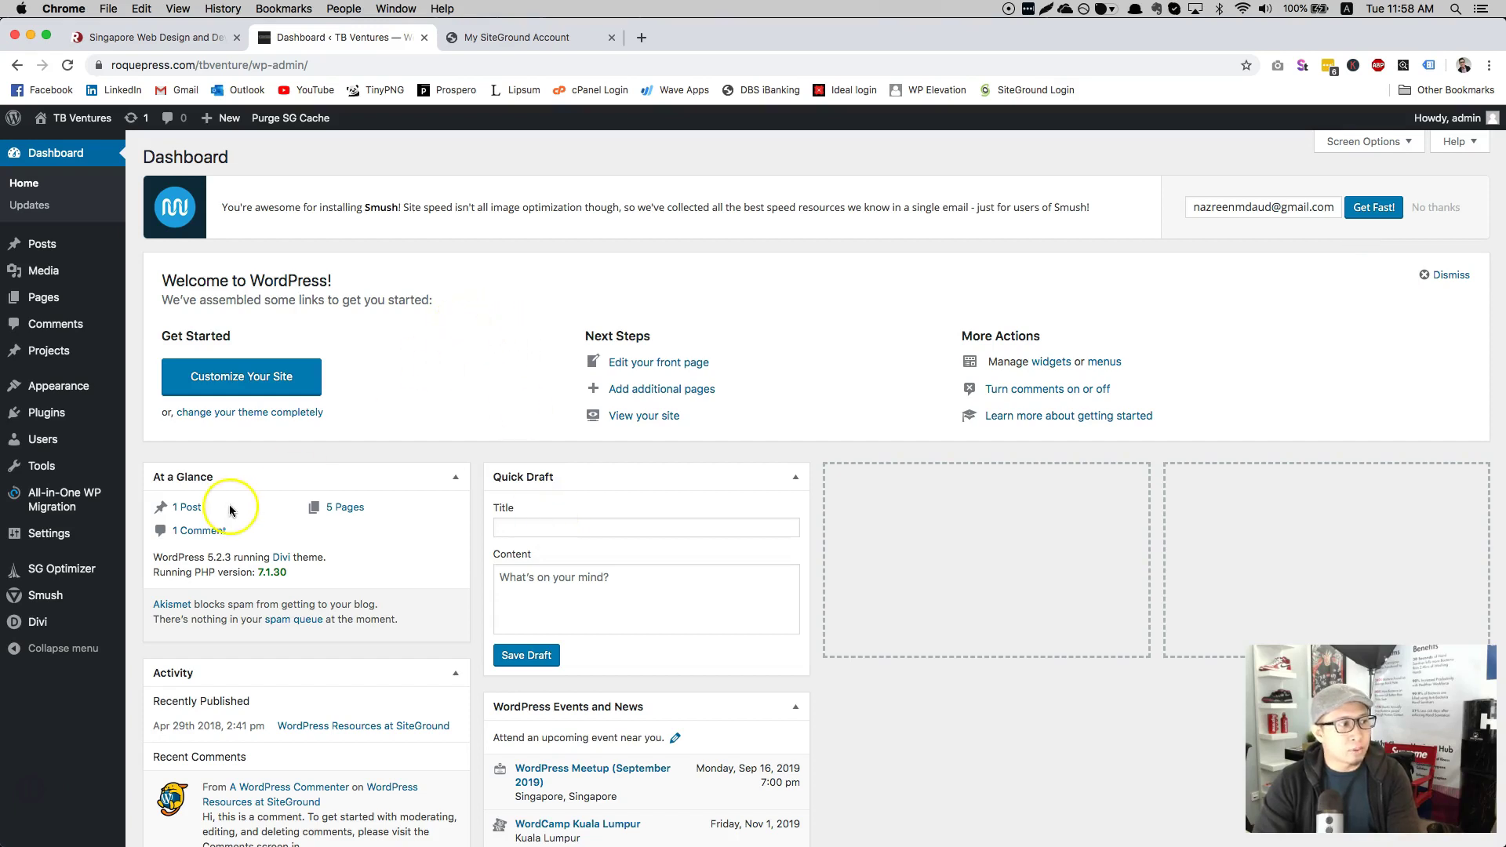
pyautogui.moveTo(16, 279)
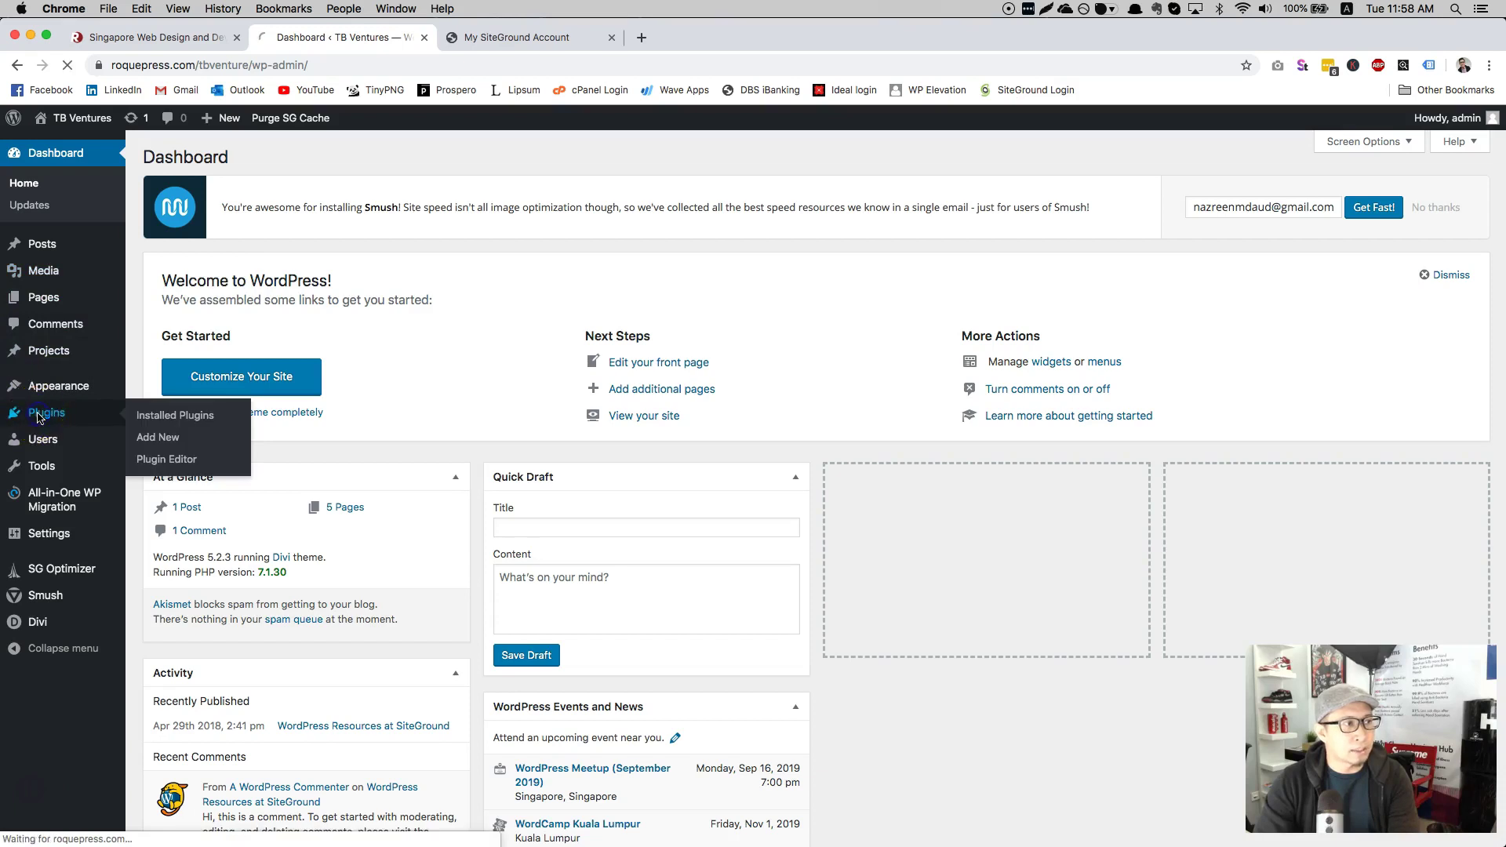
# Search Add New plugins for 'migra', then install and activate SiteGround Migrator.
pyautogui.click(100, 416)
pyautogui.scroll(-2, 336, 427)
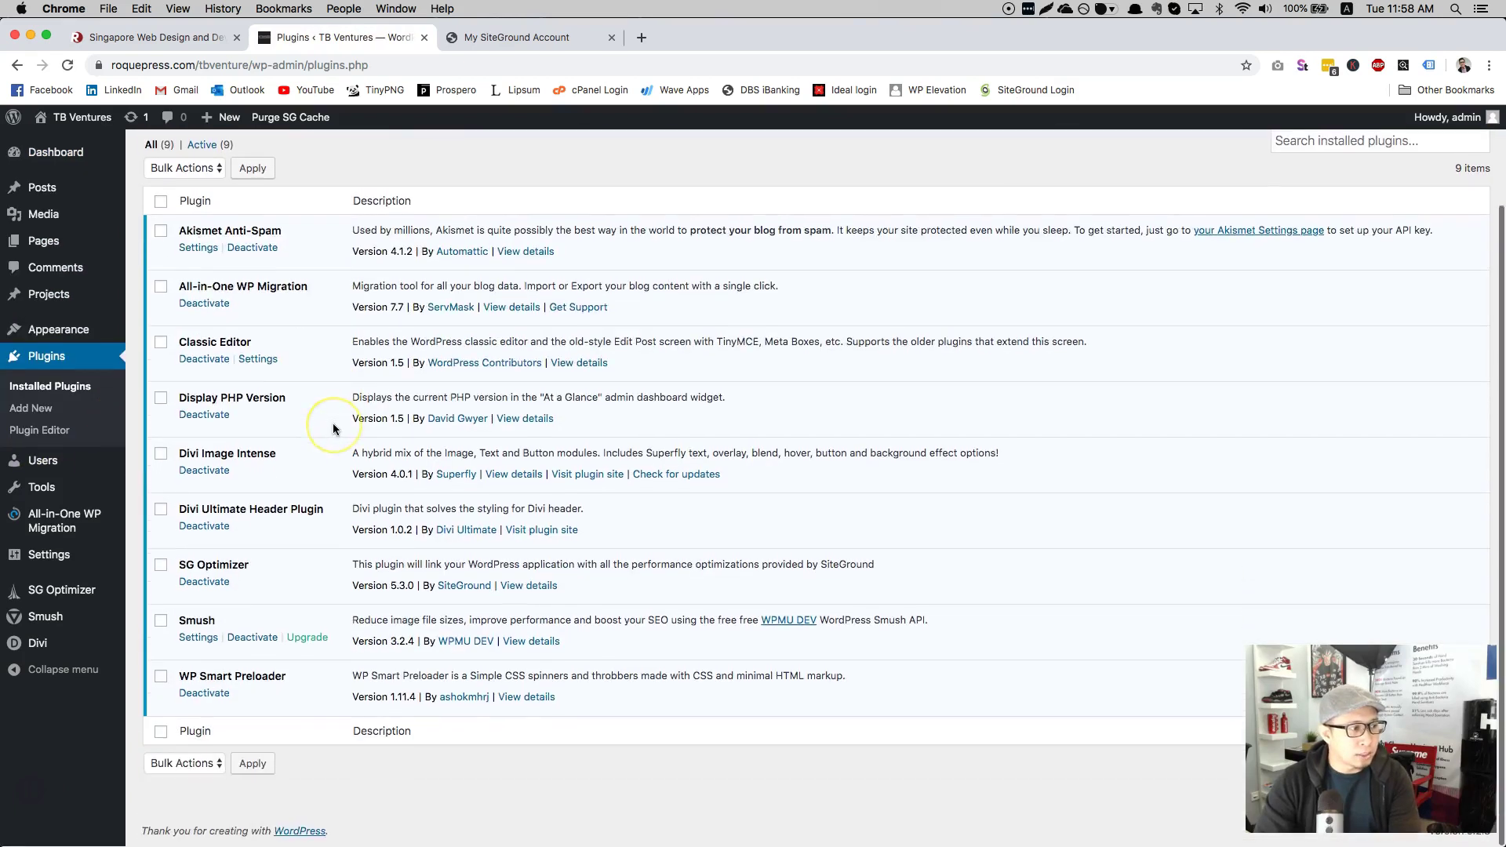
pyautogui.scroll(2, 334, 428)
pyautogui.click(241, 165)
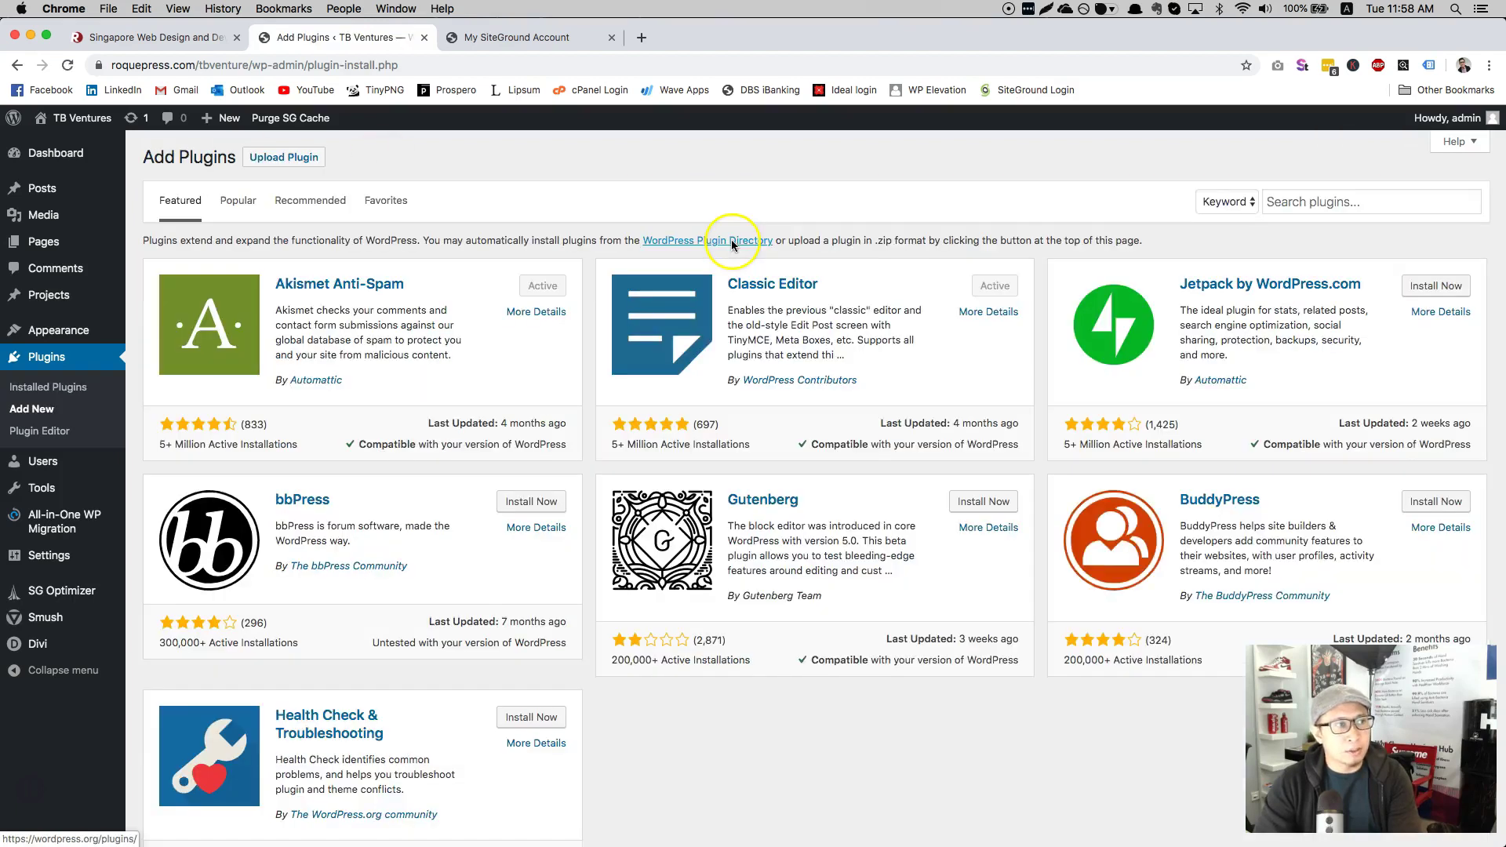
pyautogui.click(1318, 194)
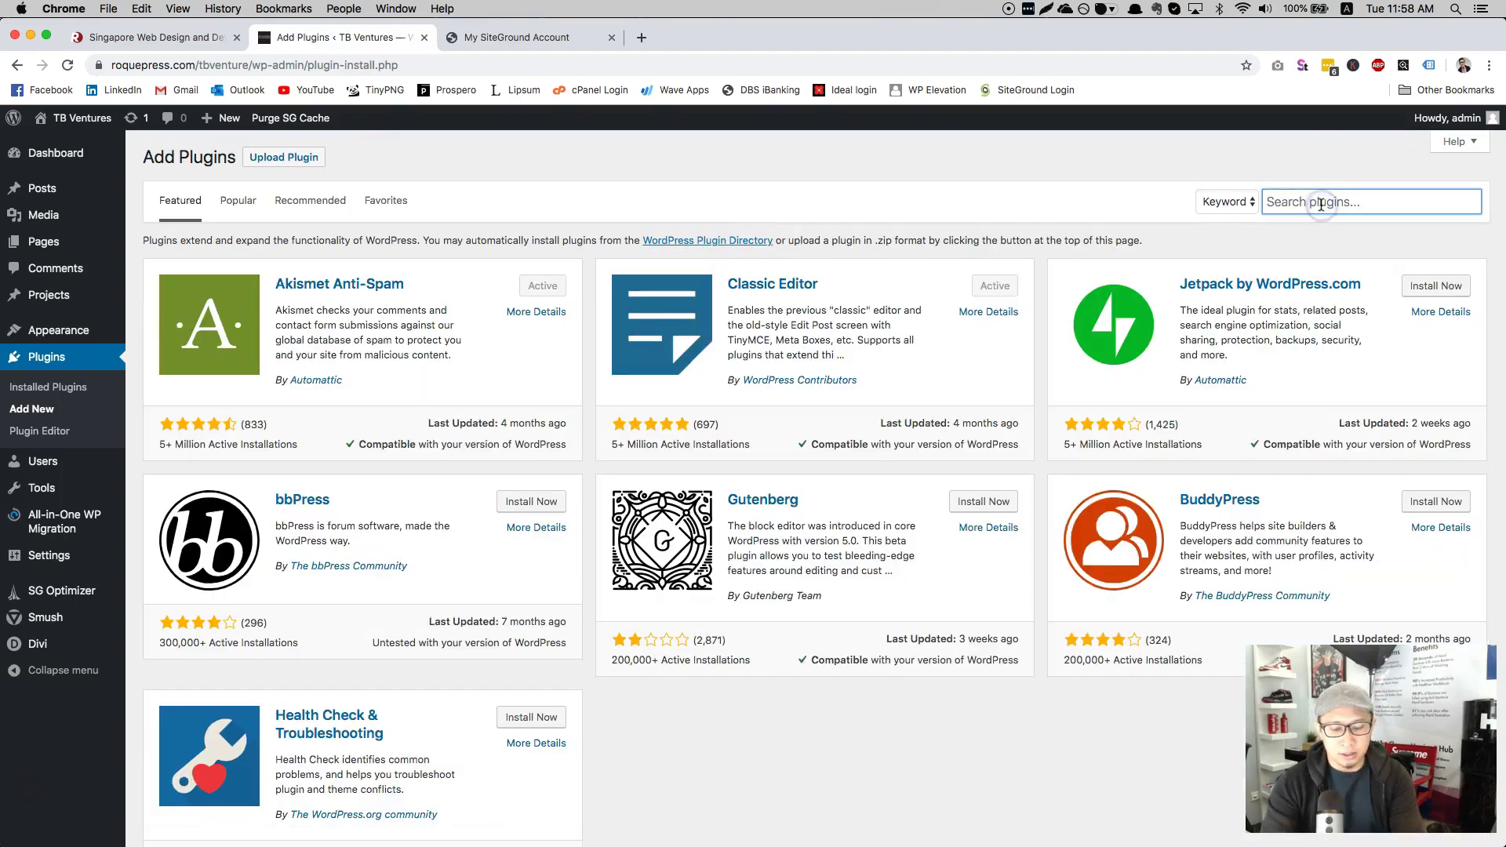
pyautogui.write('migrator')
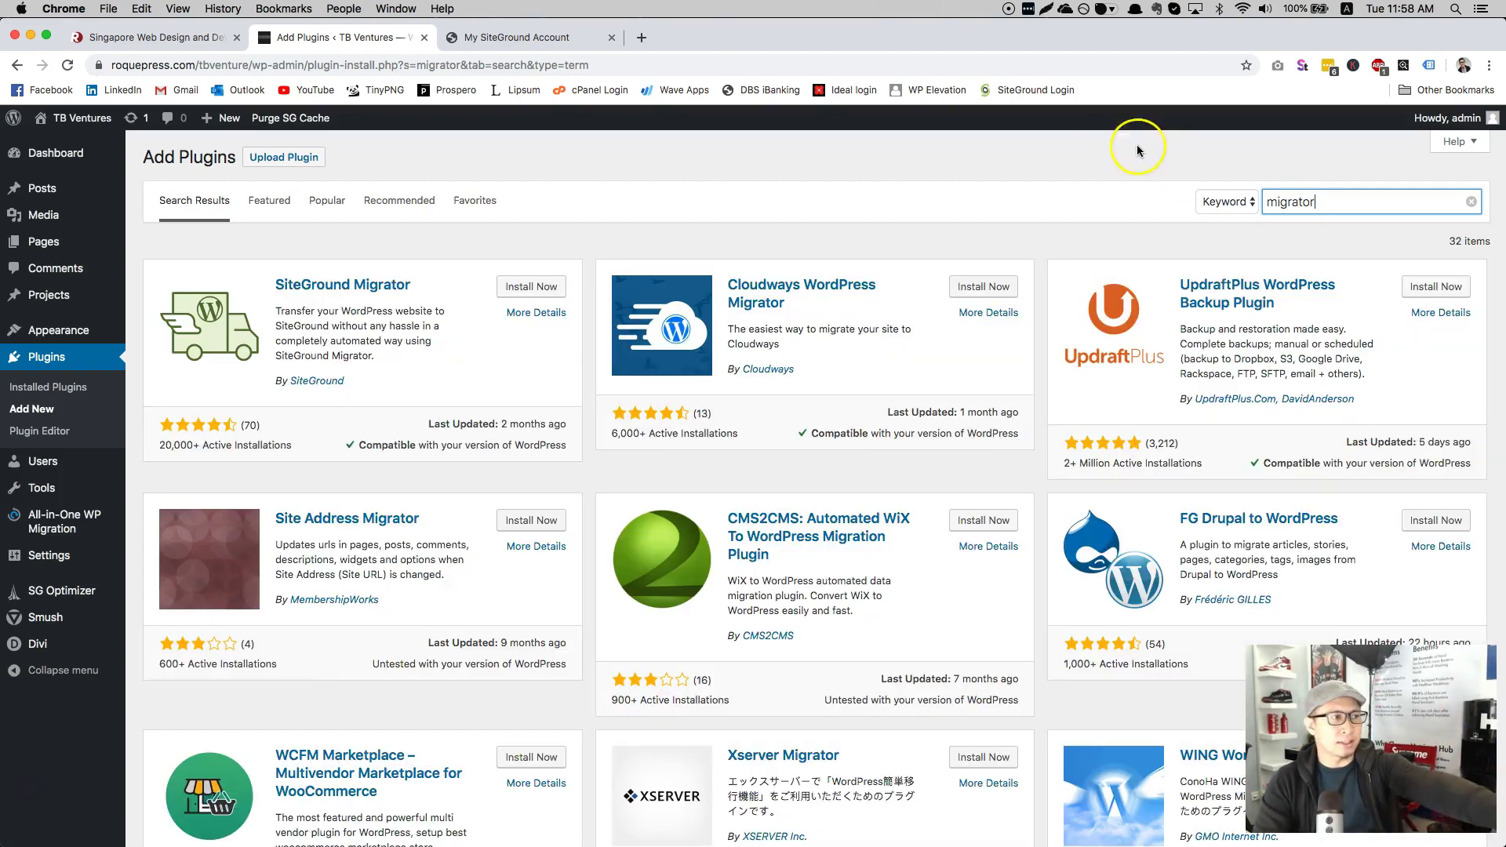
pyautogui.click(550, 289)
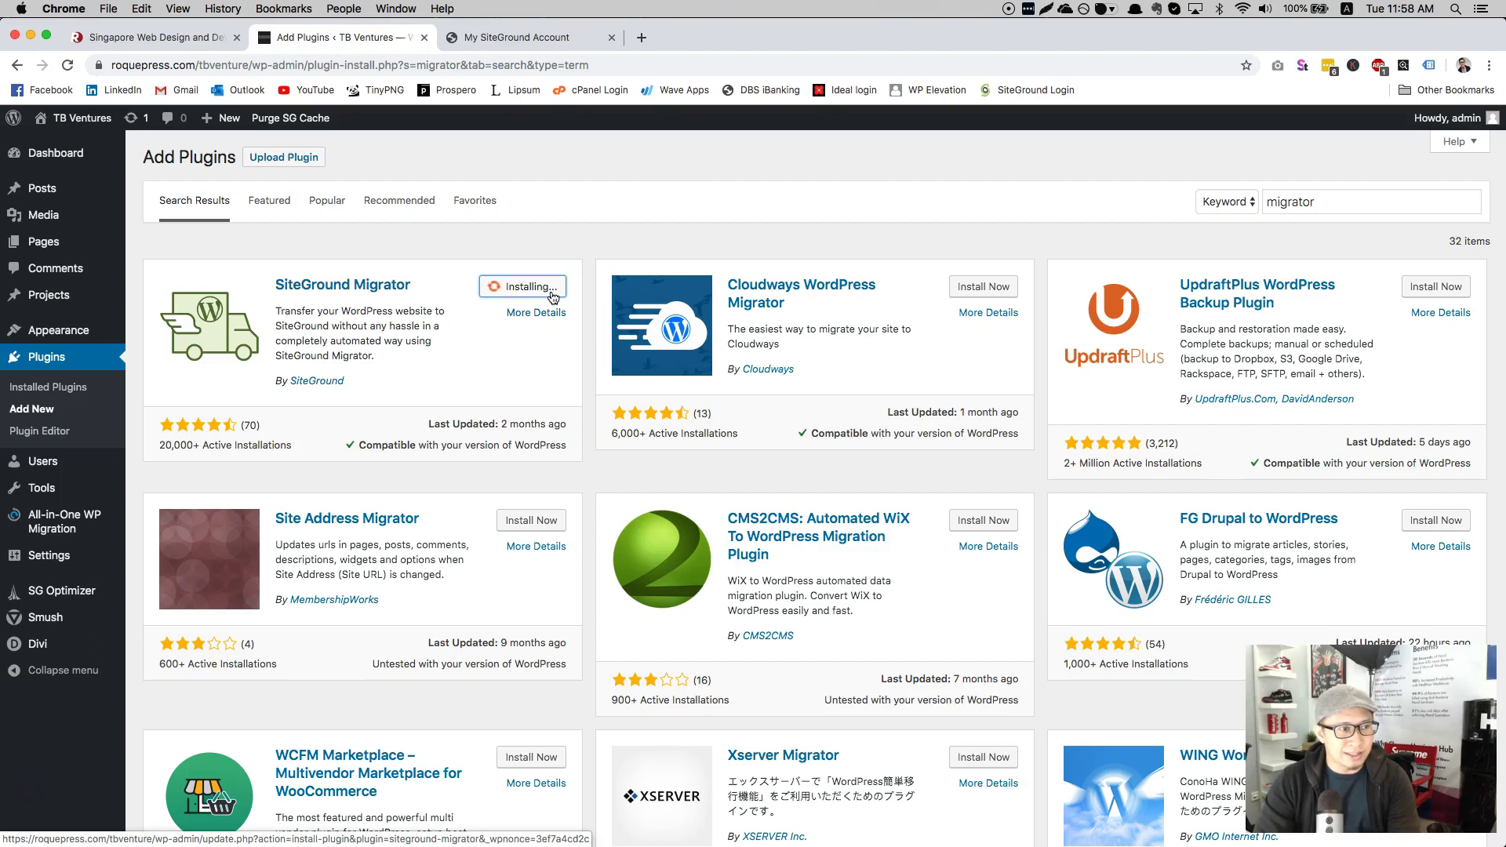
pyautogui.click(552, 296)
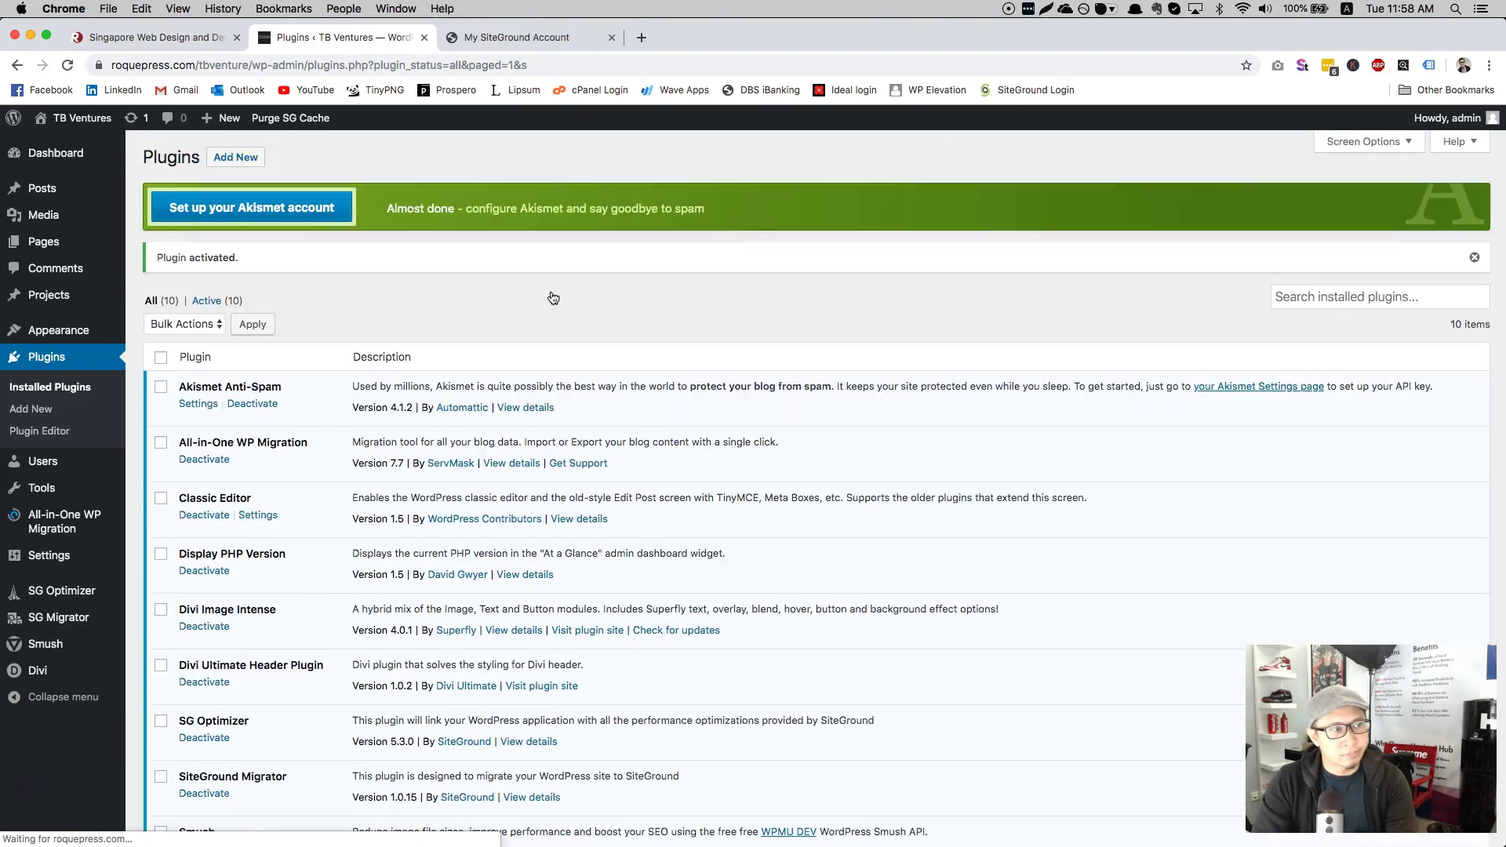
# Review the SG Migrator page asking for a migration token, then return to the SiteGround account.
pyautogui.scroll(-3, 470, 322)
pyautogui.scroll(-2, 311, 629)
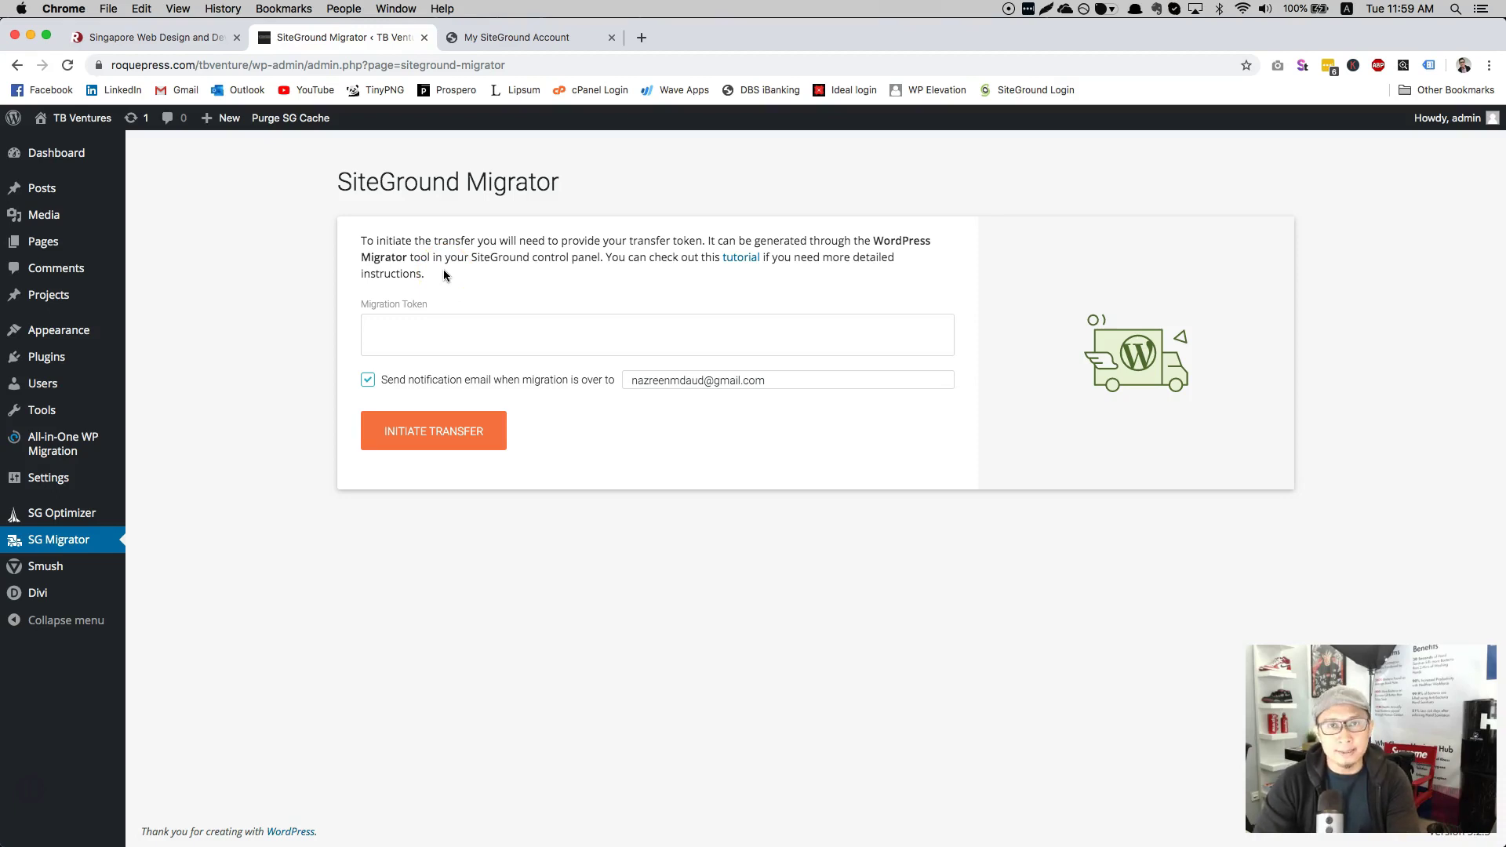
pyautogui.click(514, 47)
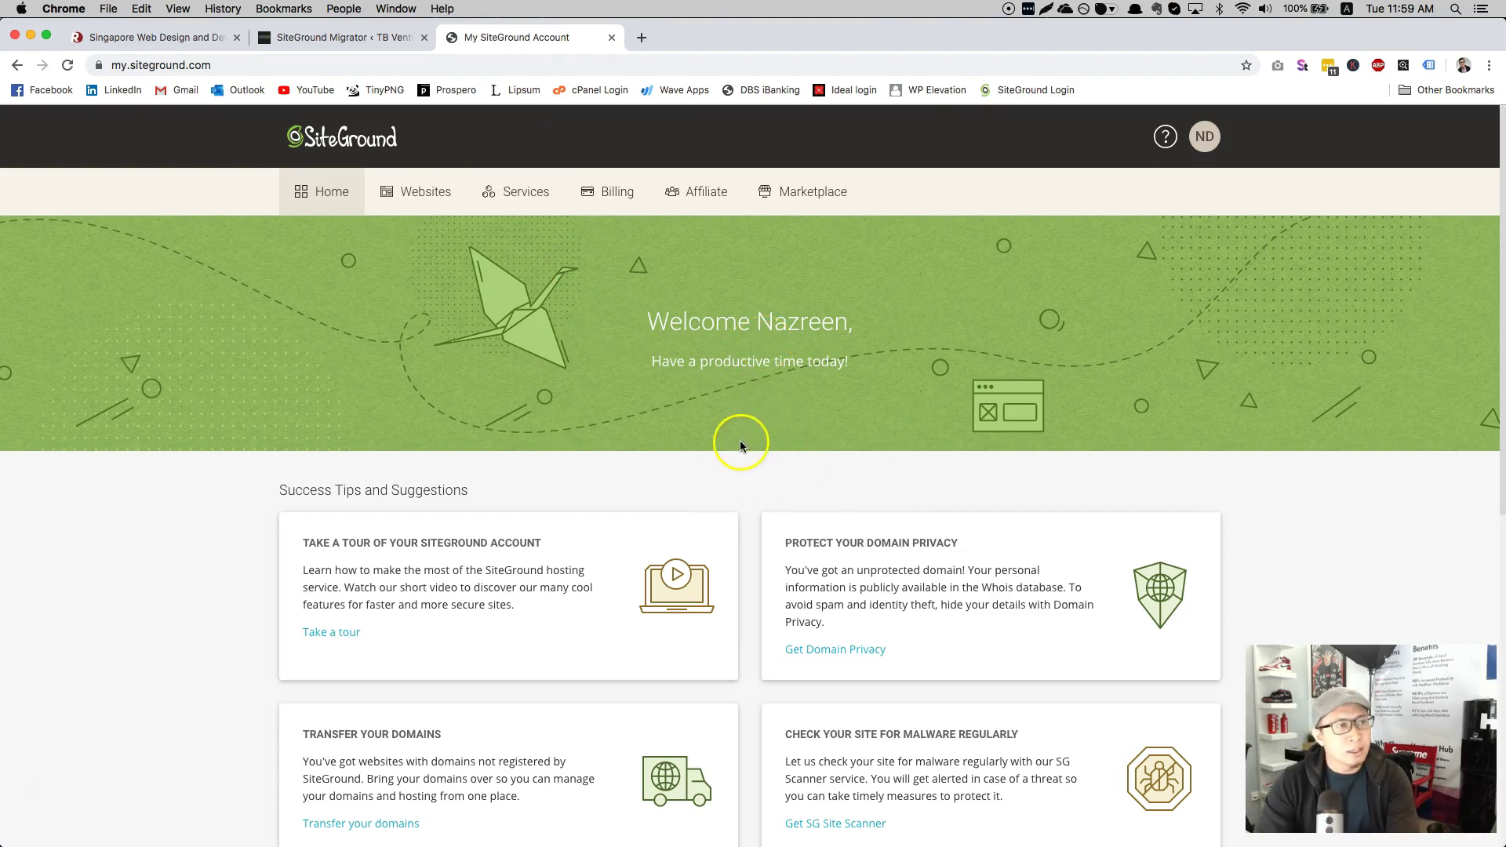
# Add a new website on the free temporary domain nazreend1.sg-host.com and continue to Set Up Site.
pyautogui.click(424, 201)
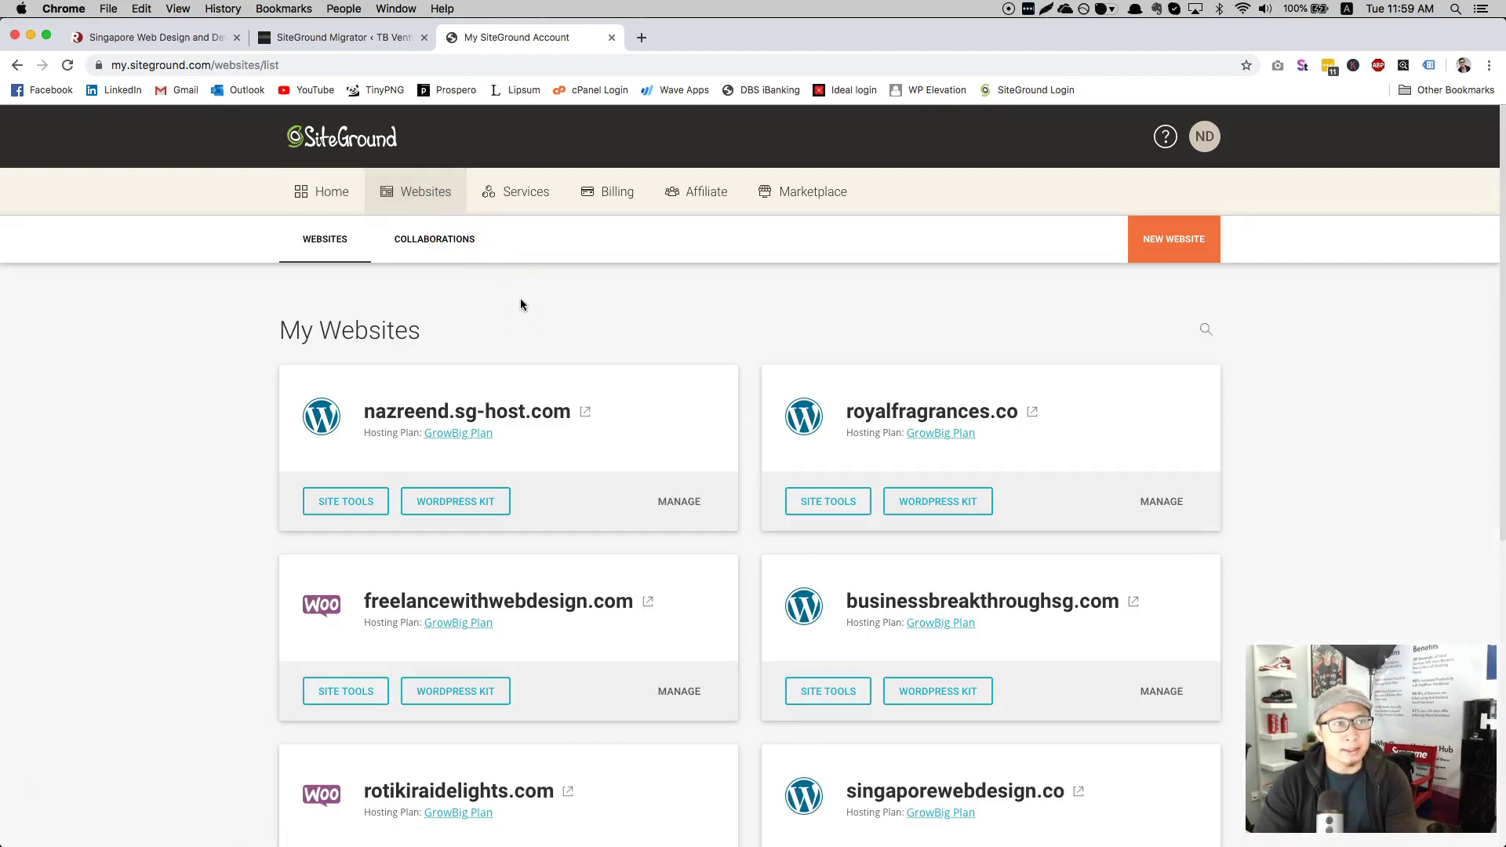
pyautogui.click(1176, 245)
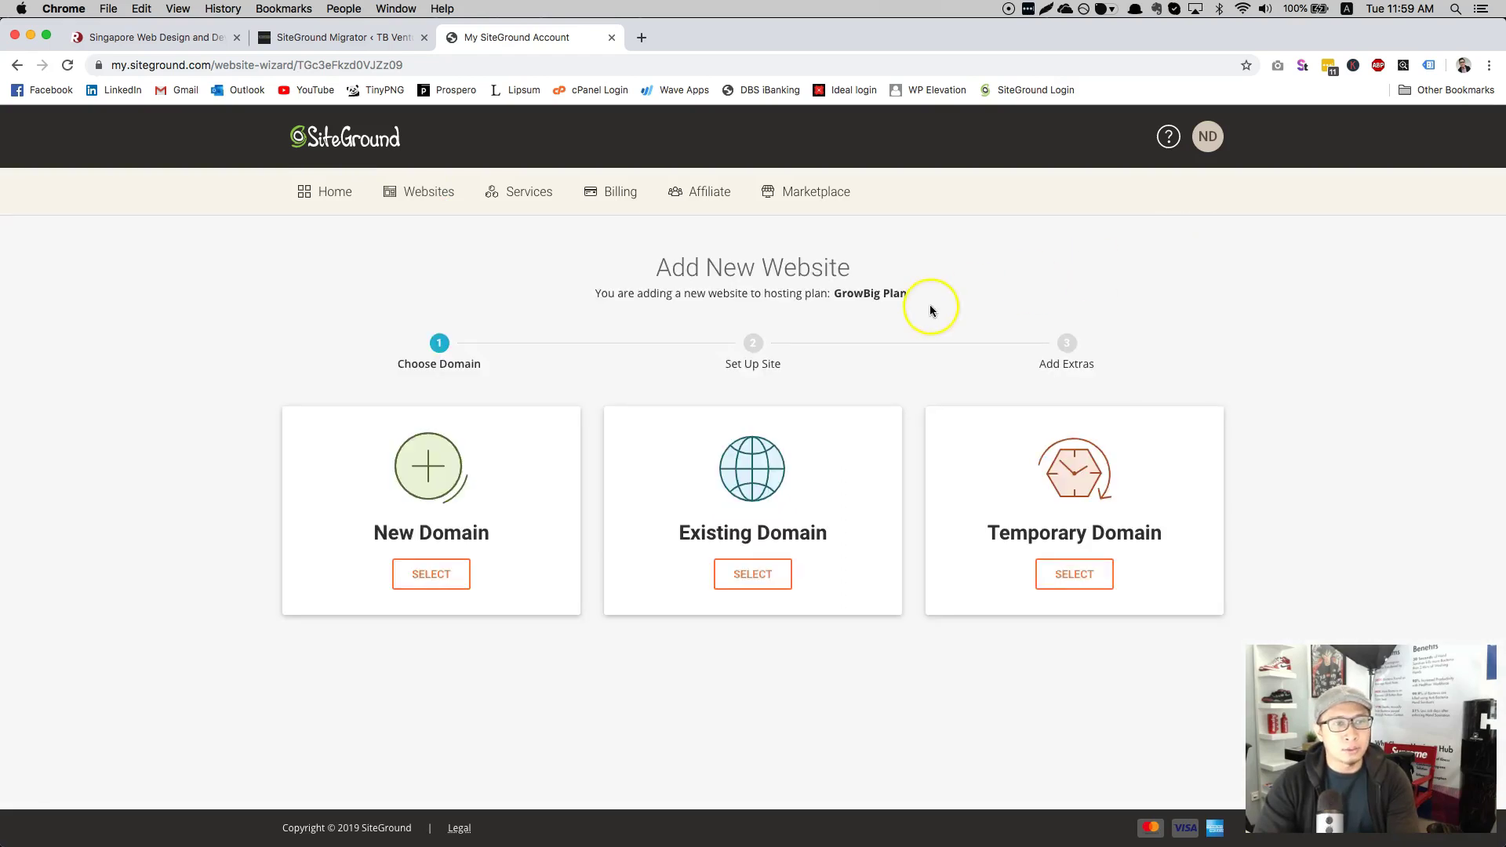
pyautogui.click(1067, 574)
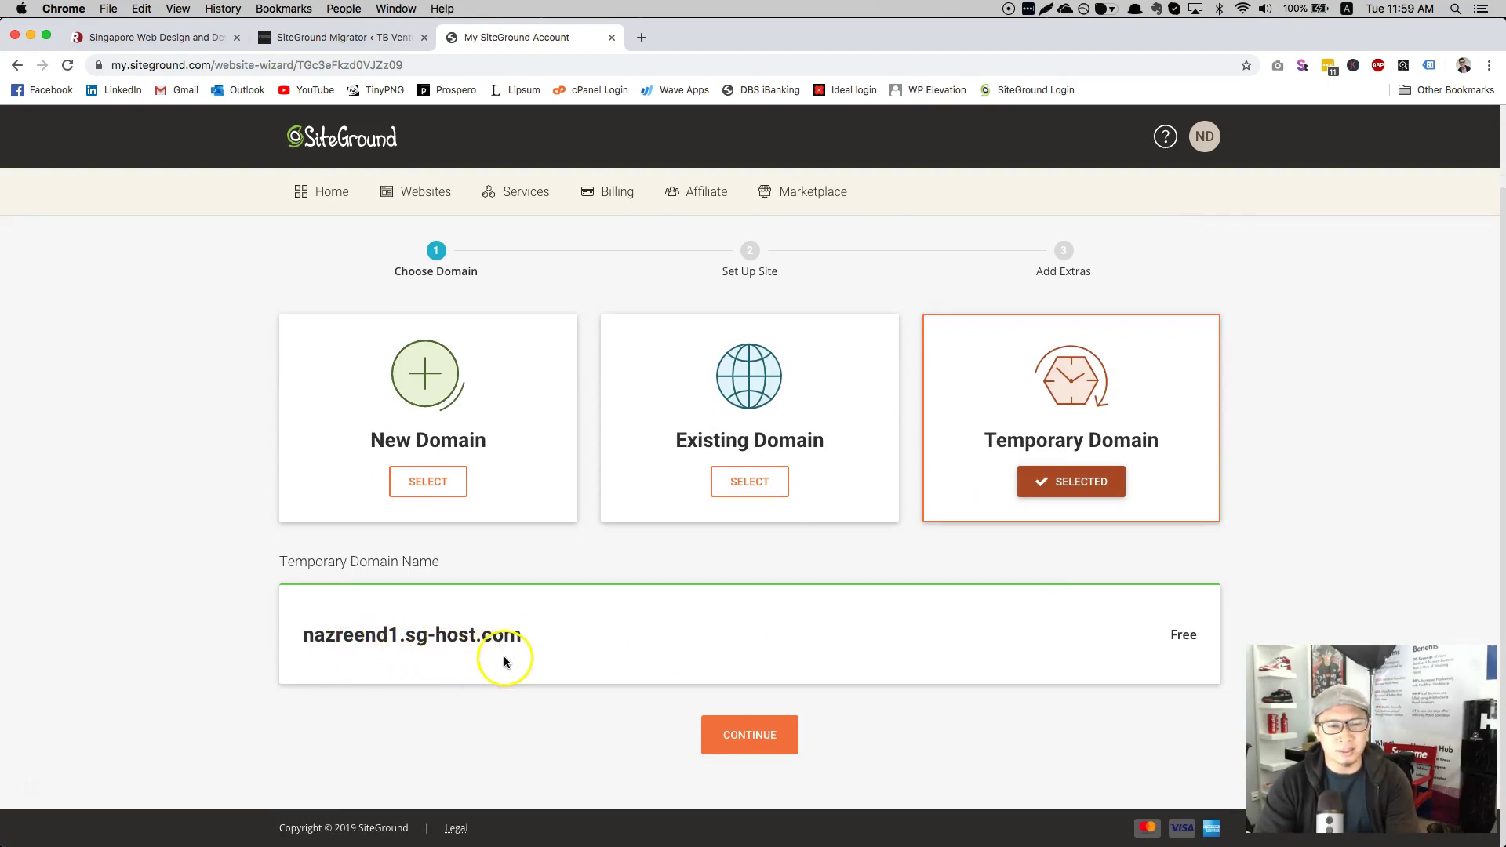
pyautogui.click(783, 729)
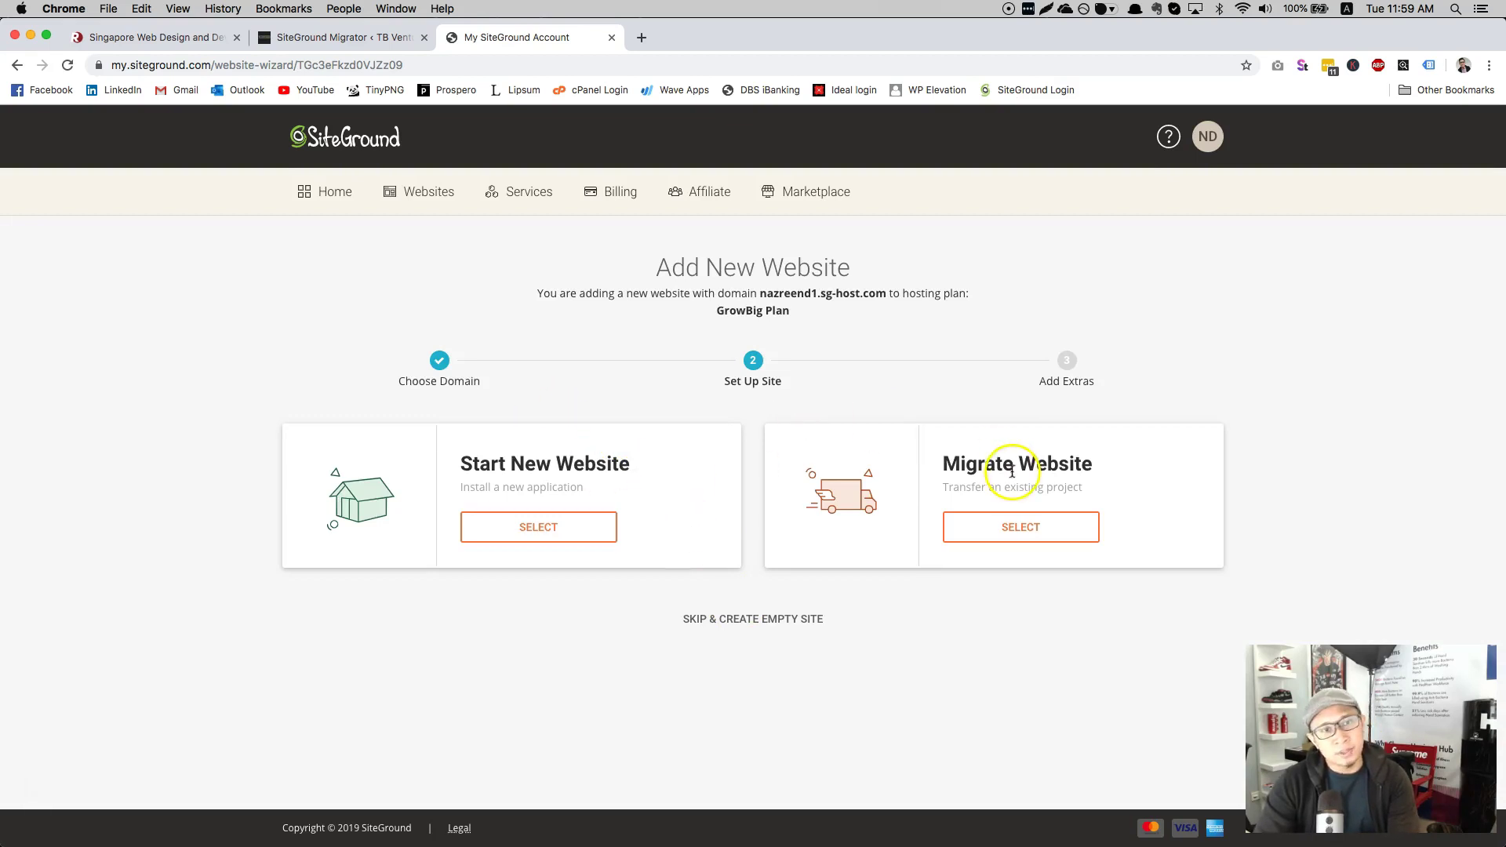
# Choose Migrate Website with WordPress Automigration and continue to Add Extras.
pyautogui.click(1035, 530)
pyautogui.scroll(-2, 619, 658)
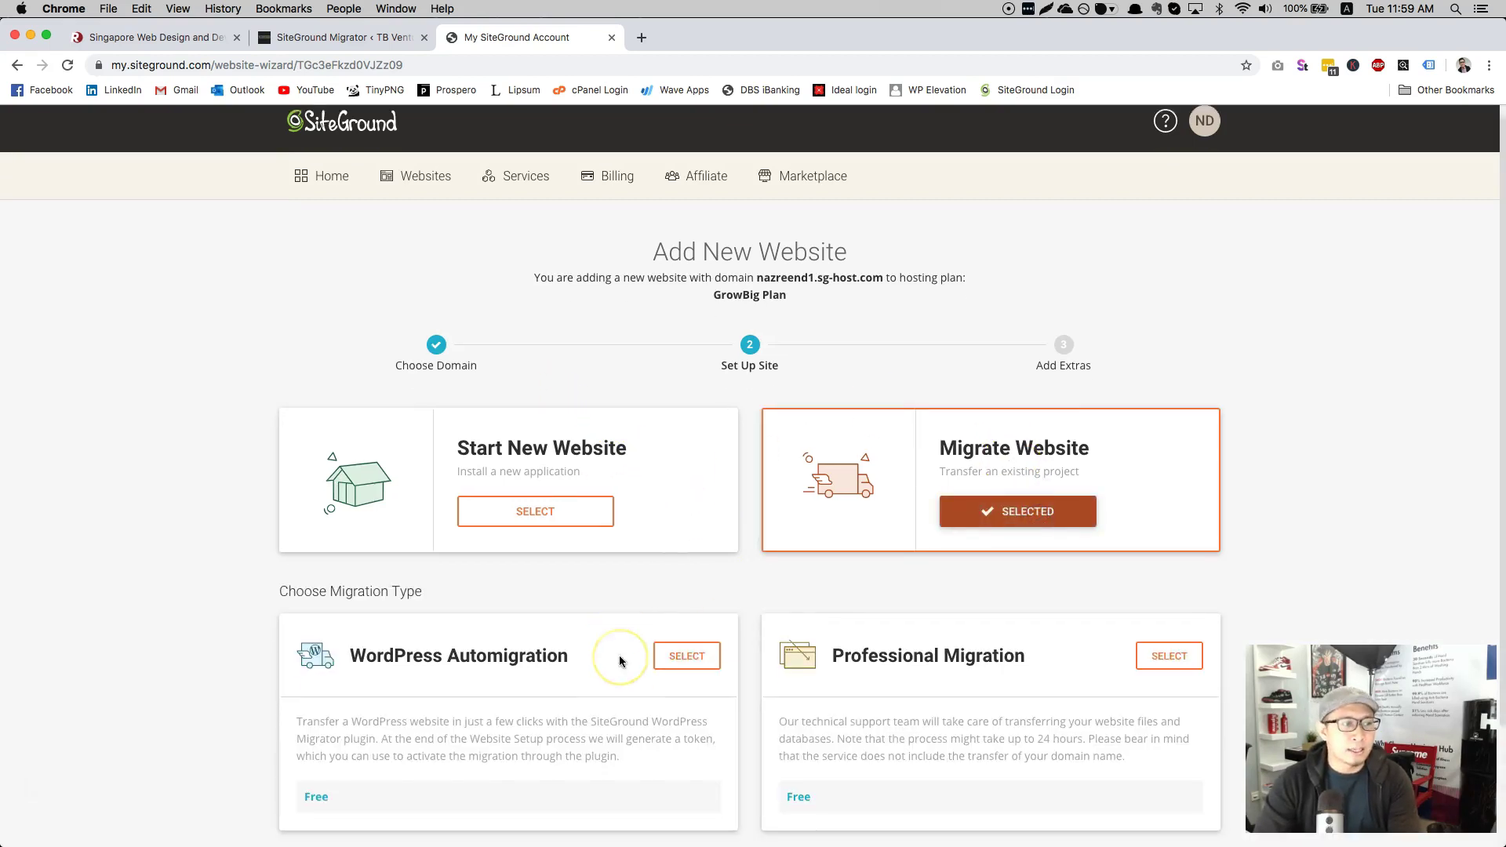
pyautogui.scroll(-2, 618, 661)
pyautogui.click(697, 594)
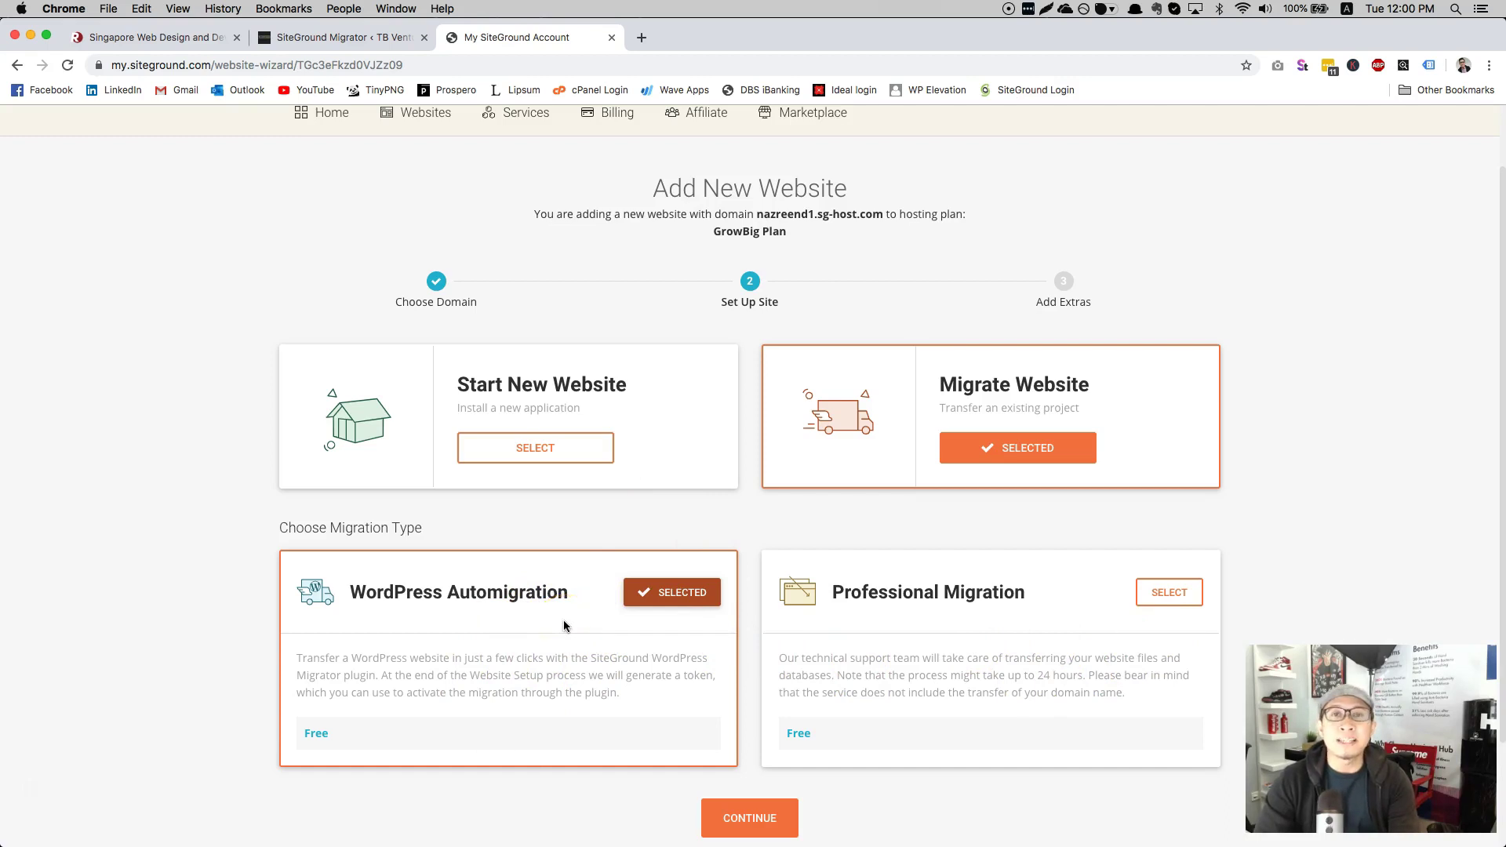
pyautogui.click(749, 809)
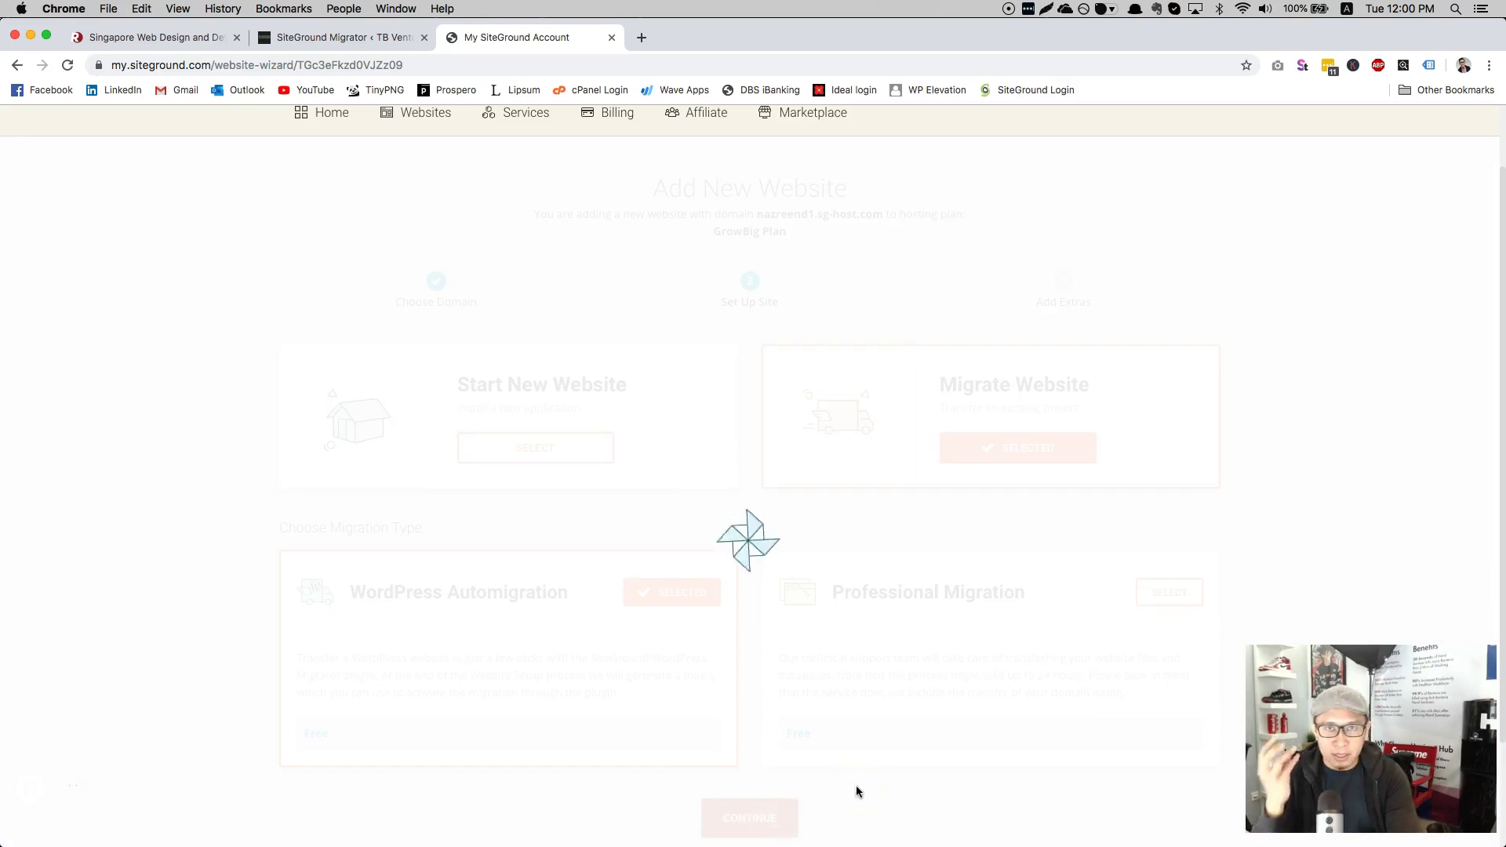
# Finish the website without SG Site Scanner and copy the migration token from the You Are All Set page.
pyautogui.click(642, 684)
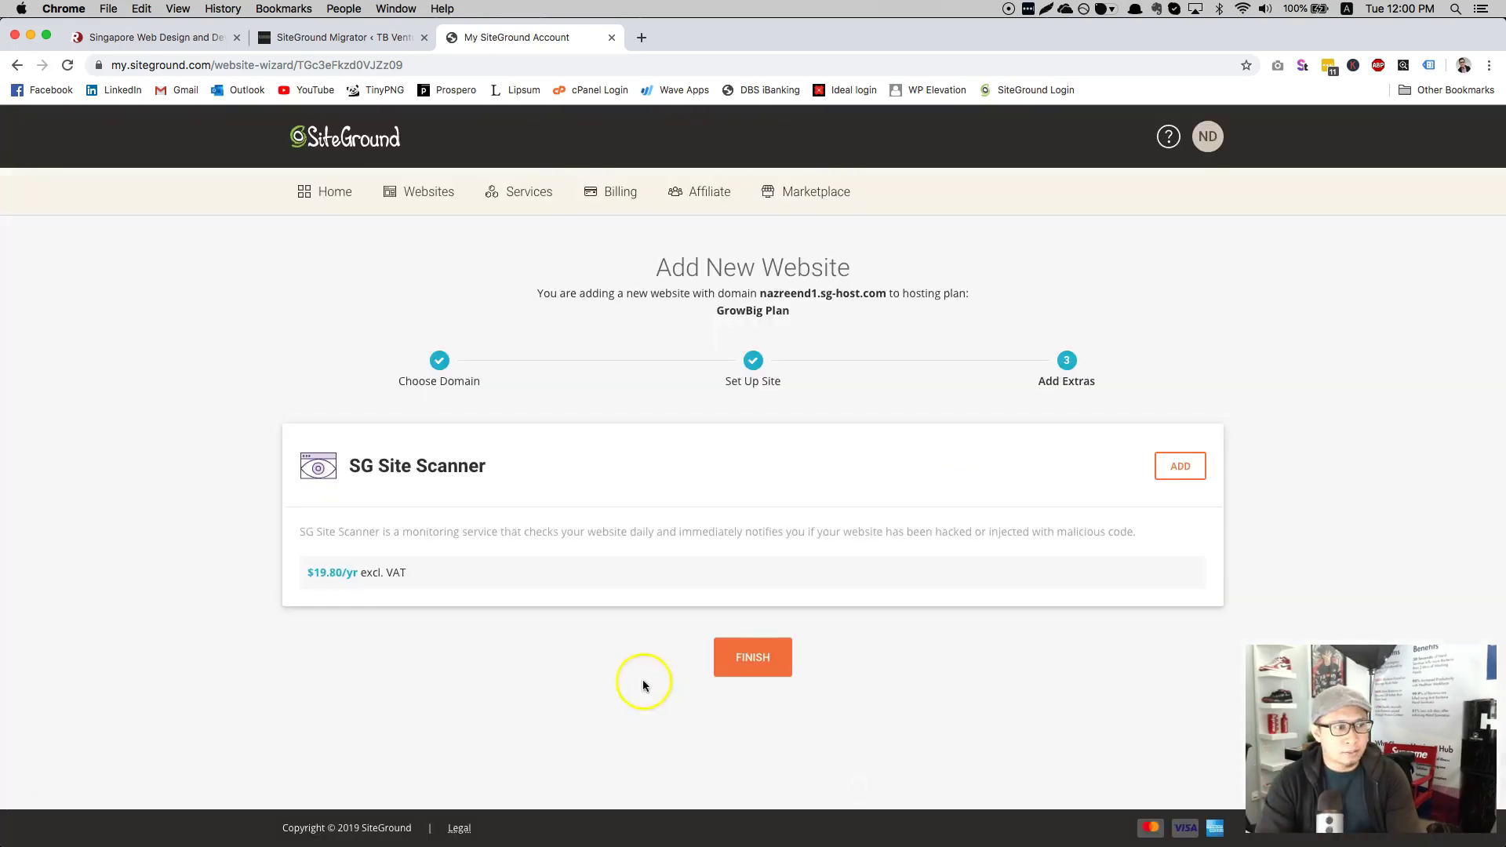
pyautogui.click(752, 663)
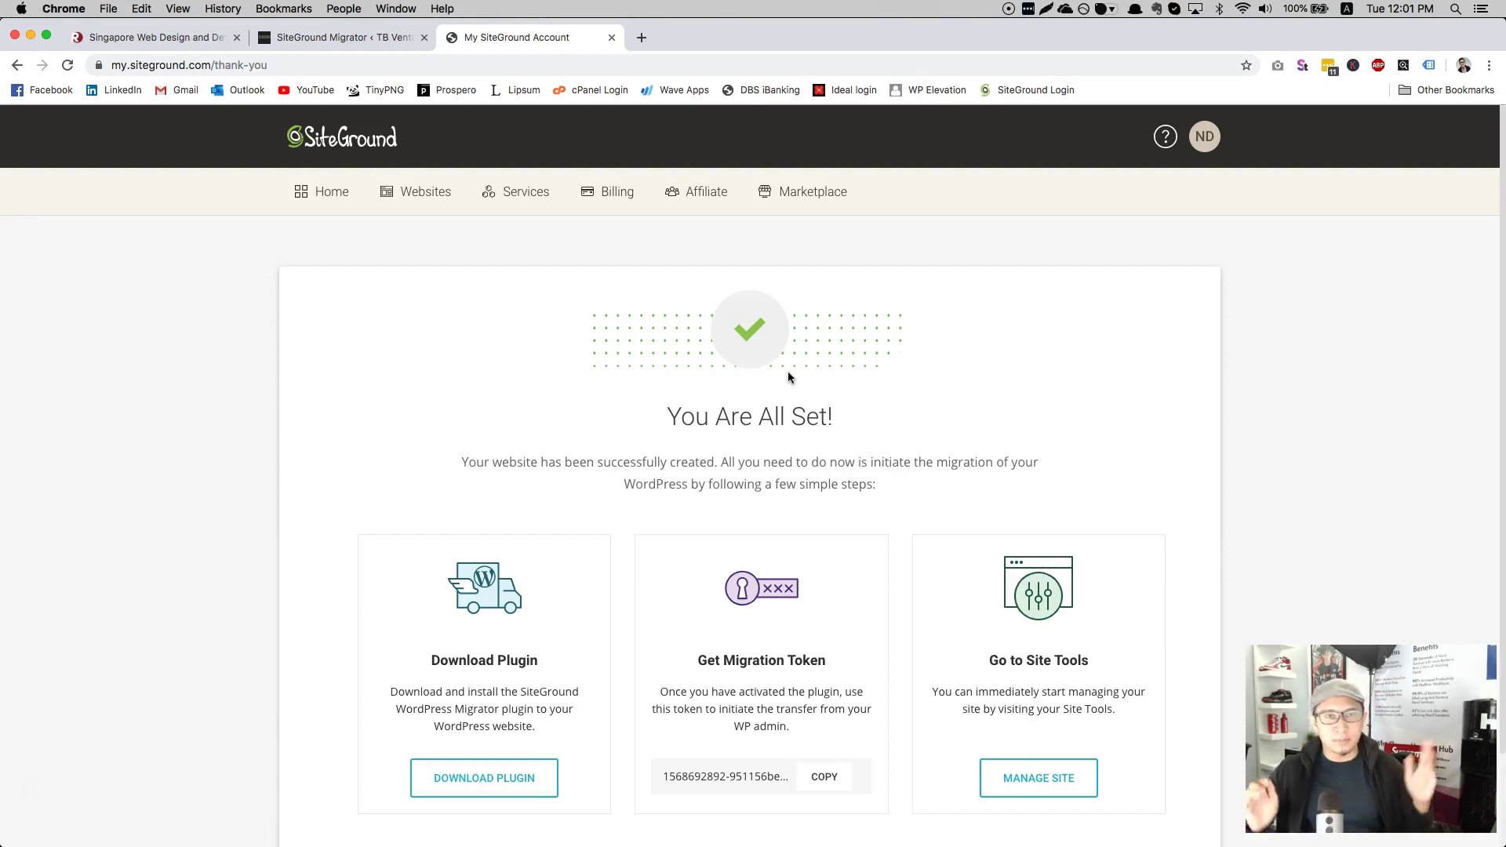
pyautogui.scroll(-3, 787, 377)
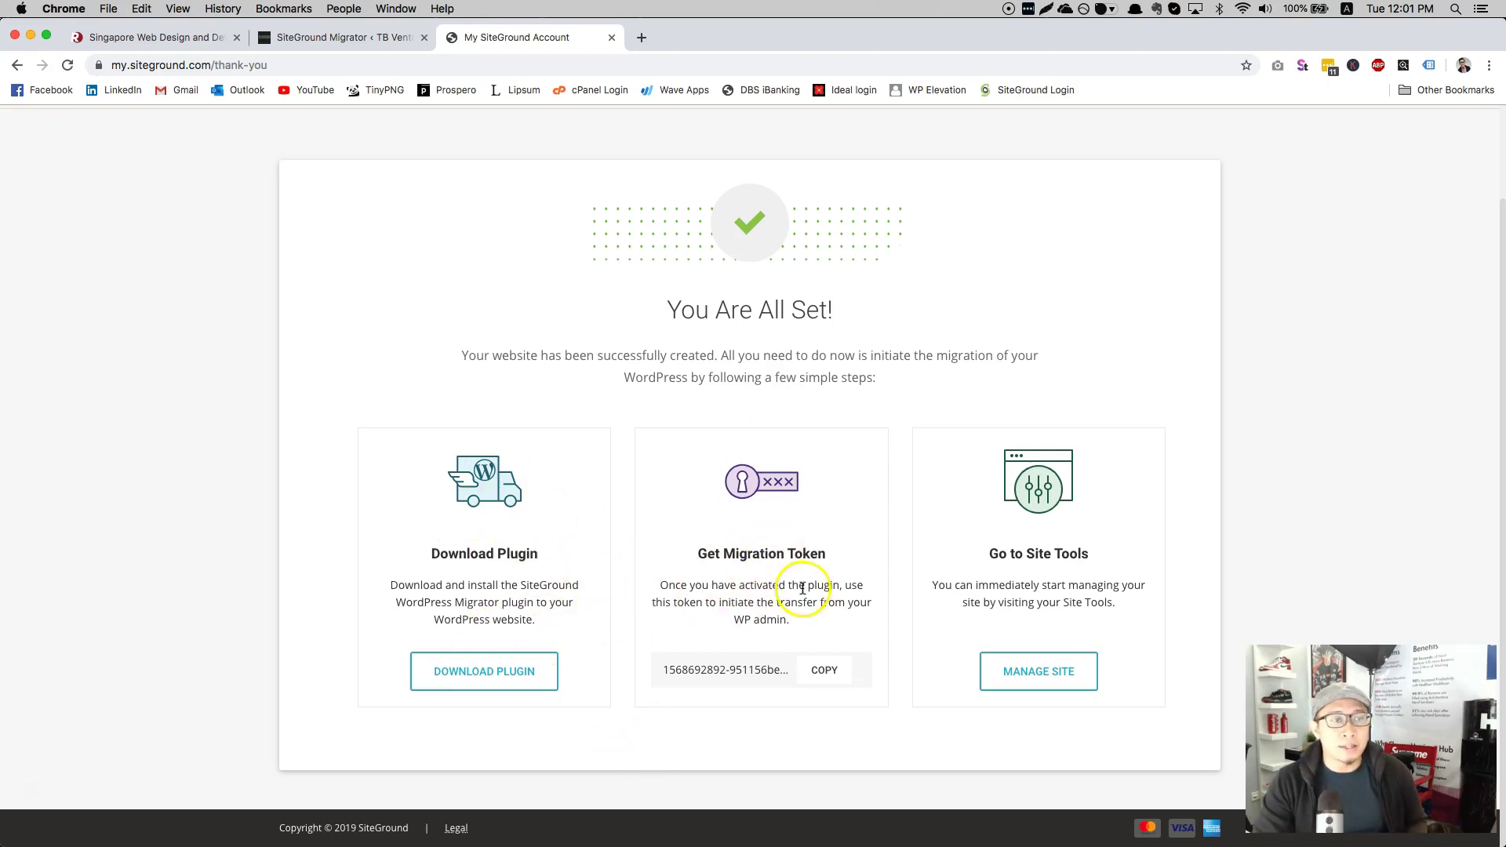
pyautogui.click(827, 669)
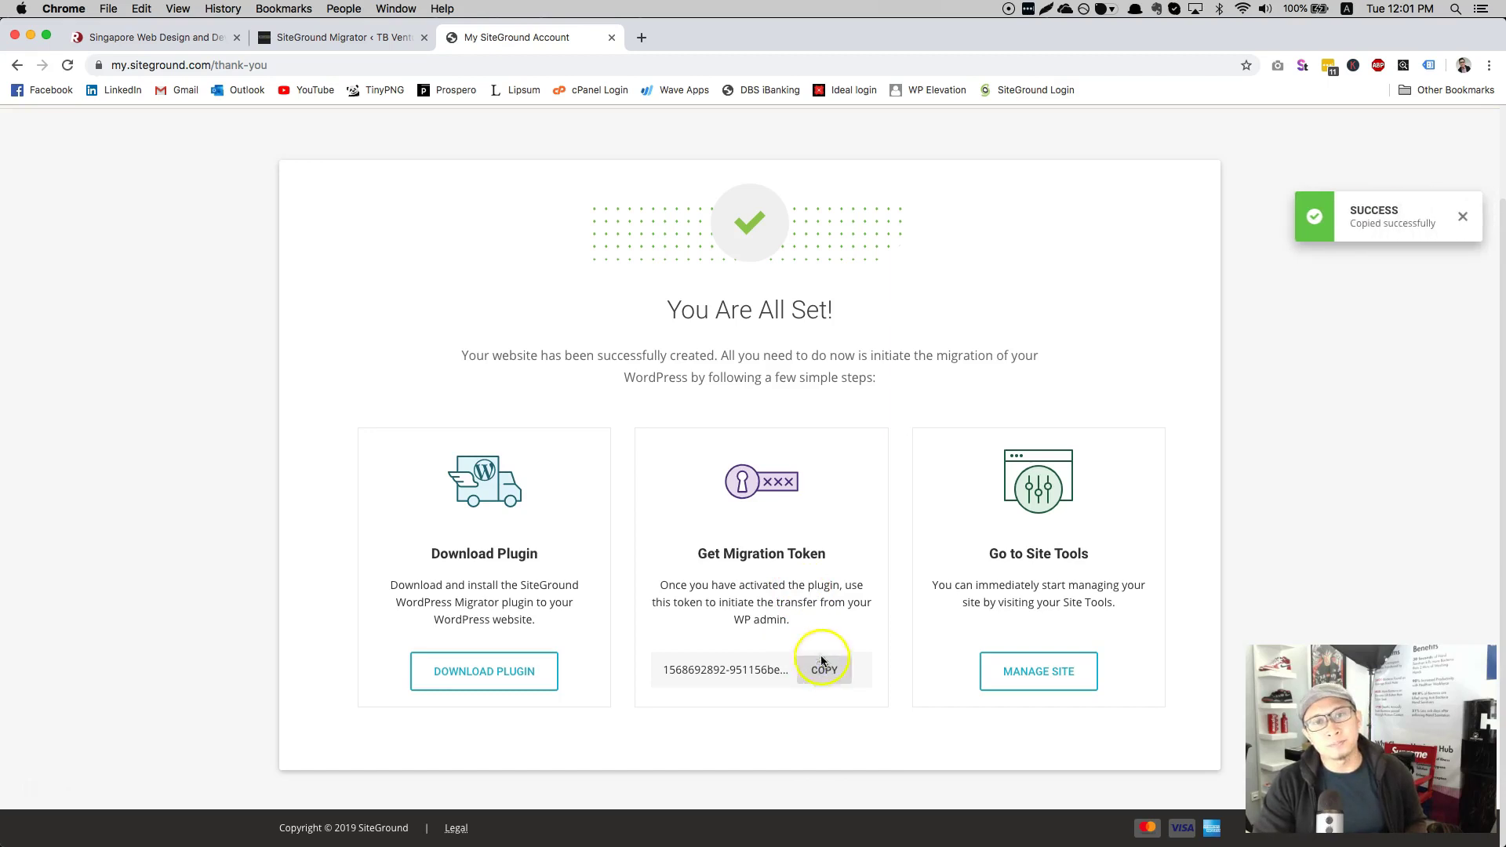
# Paste the migration token into SiteGround Migrator's Migration Token field and initiate the transfer.
pyautogui.click(348, 39)
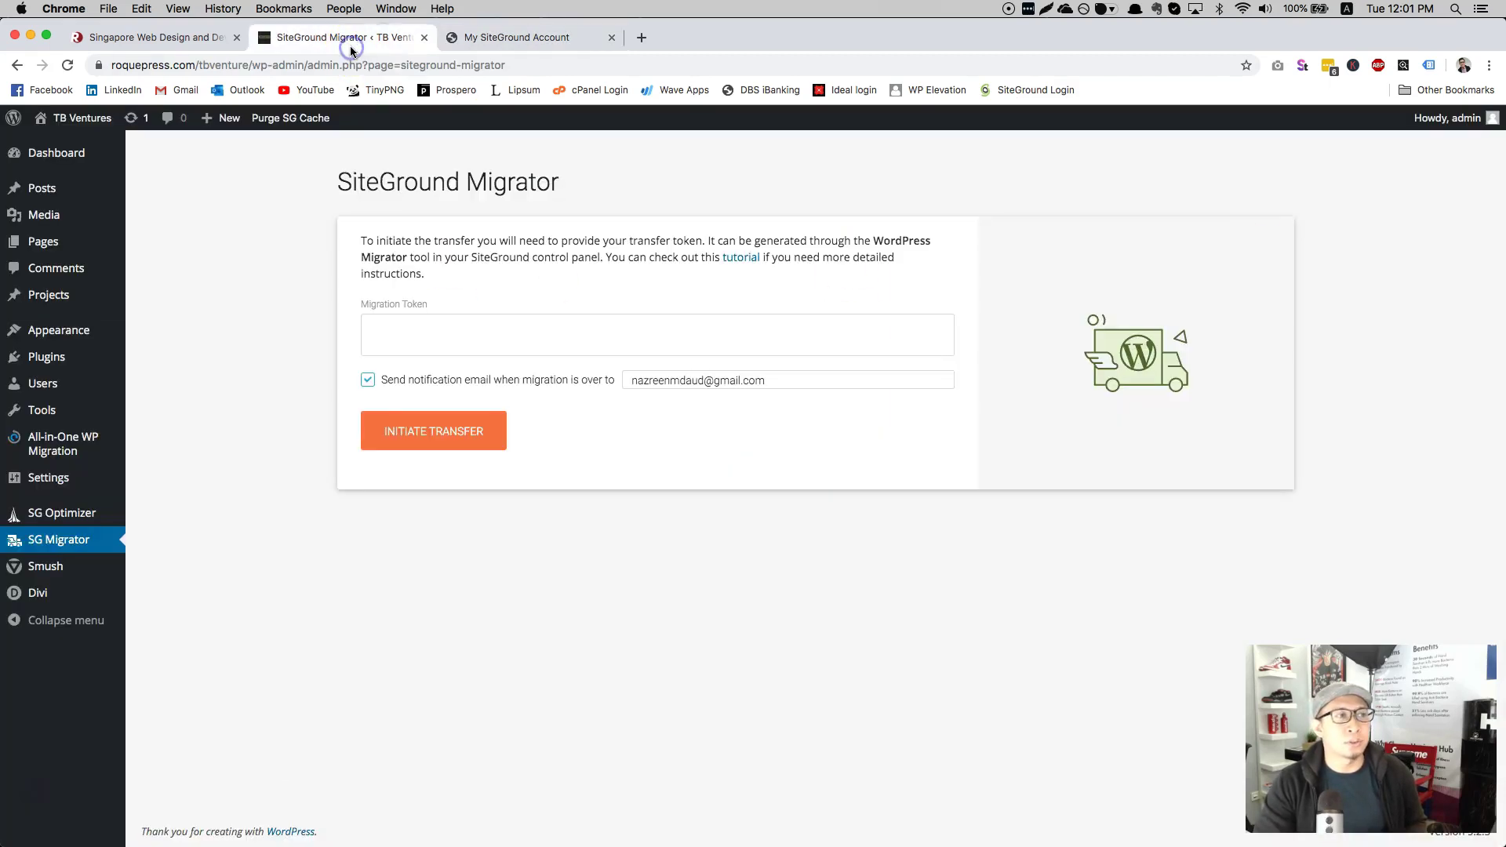
pyautogui.click(472, 335)
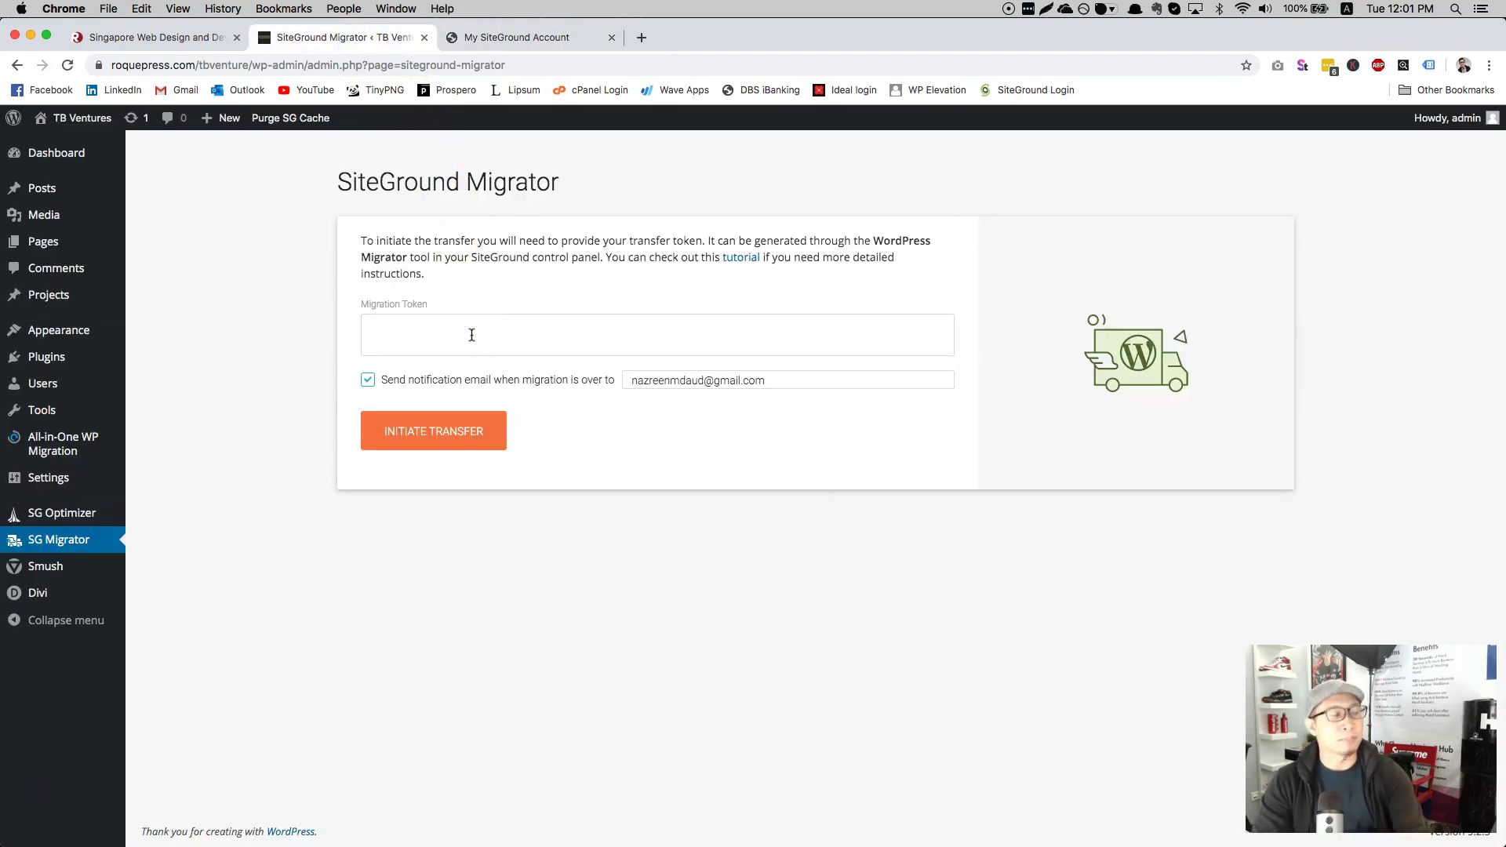
pyautogui.press('super+v')
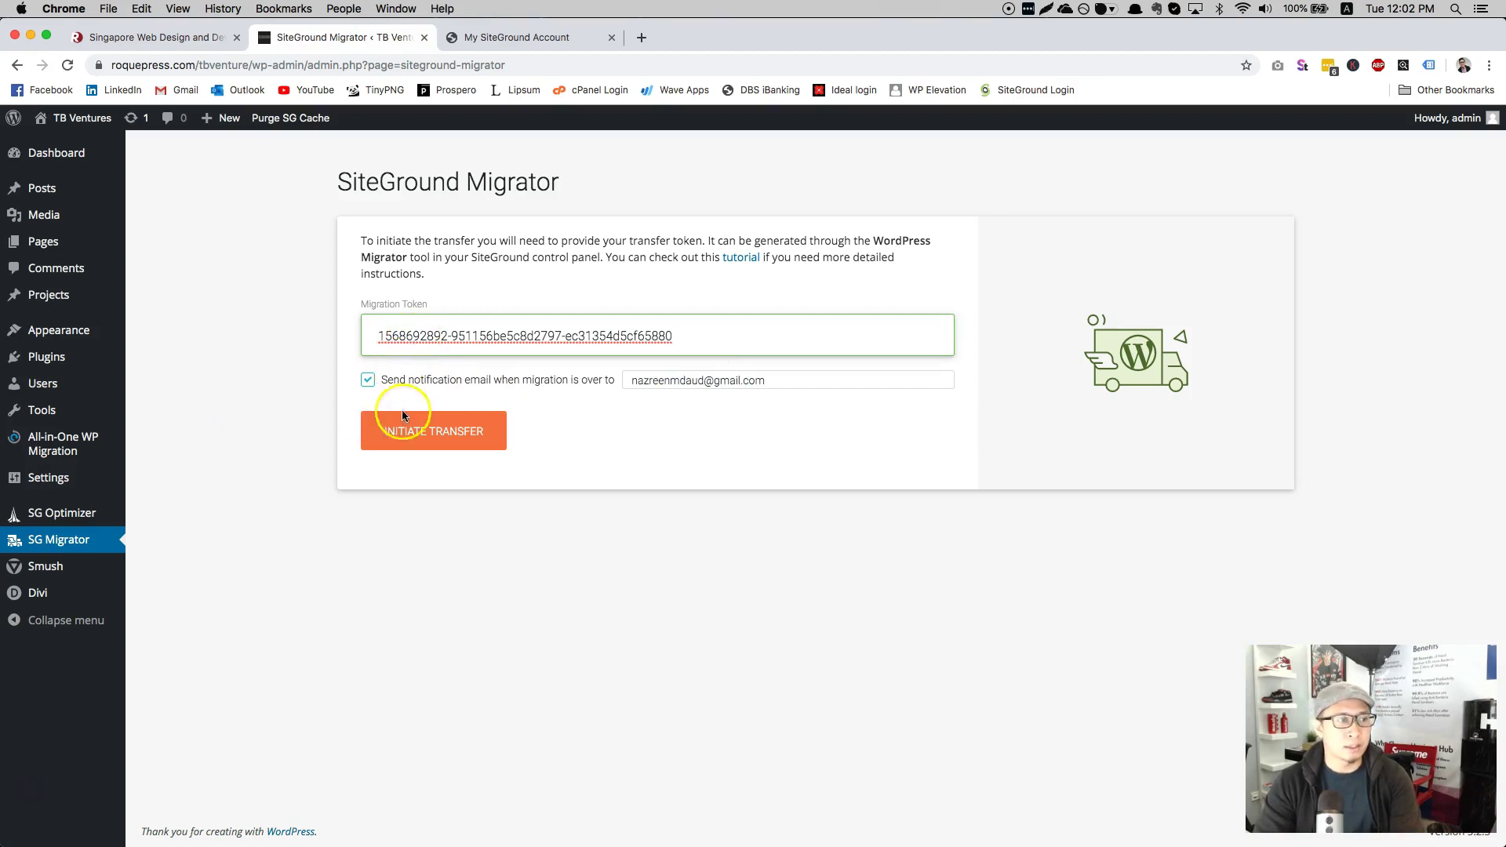
pyautogui.click(427, 430)
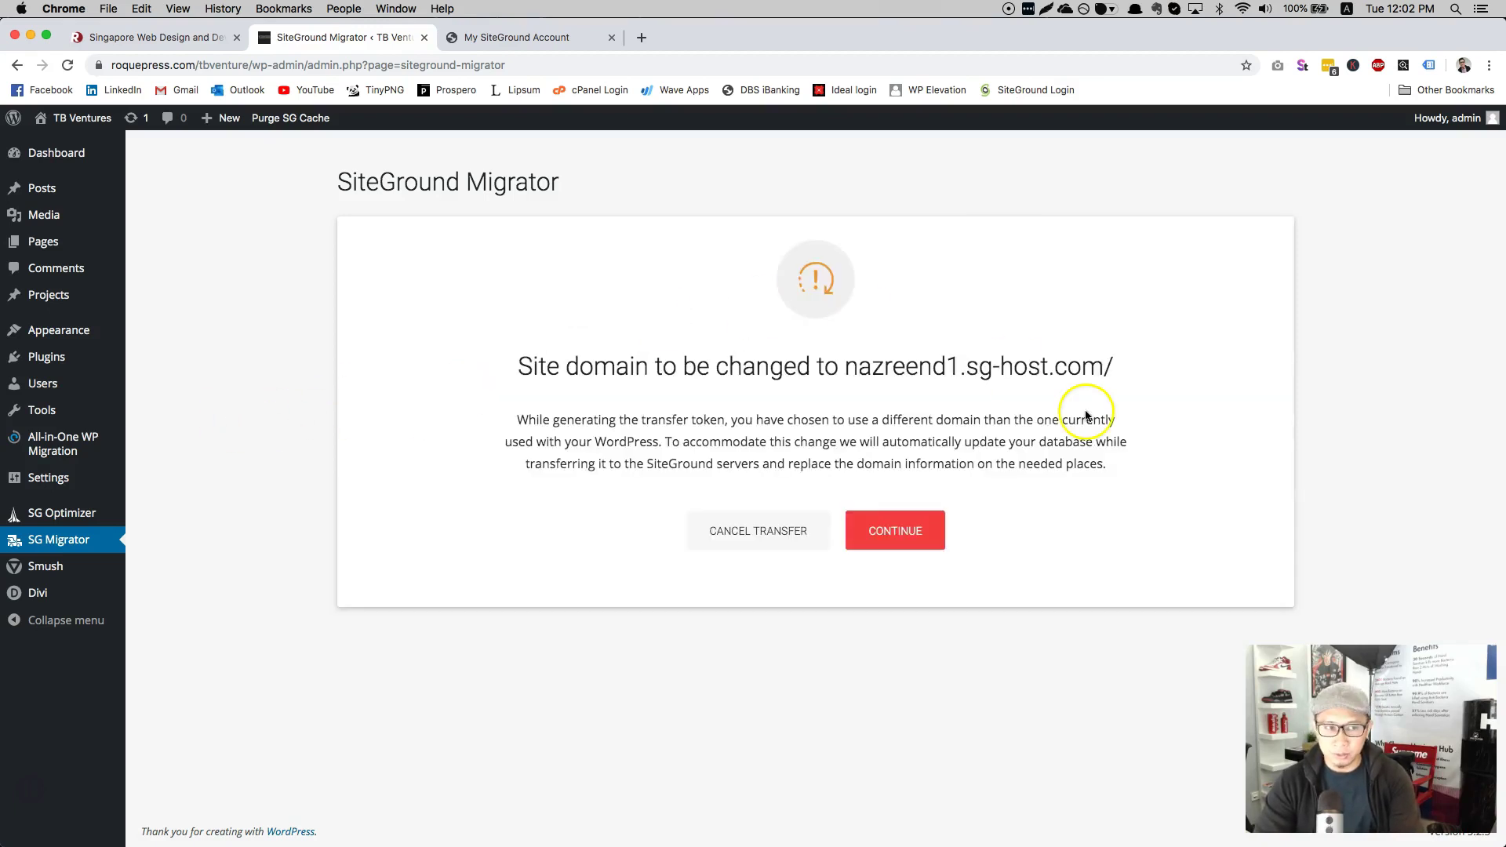
# Select the new domain nazreend1.sg-host.com in the notice and compare it with the SiteGround account.
pyautogui.moveTo(845, 365); pyautogui.dragTo(1095, 386)
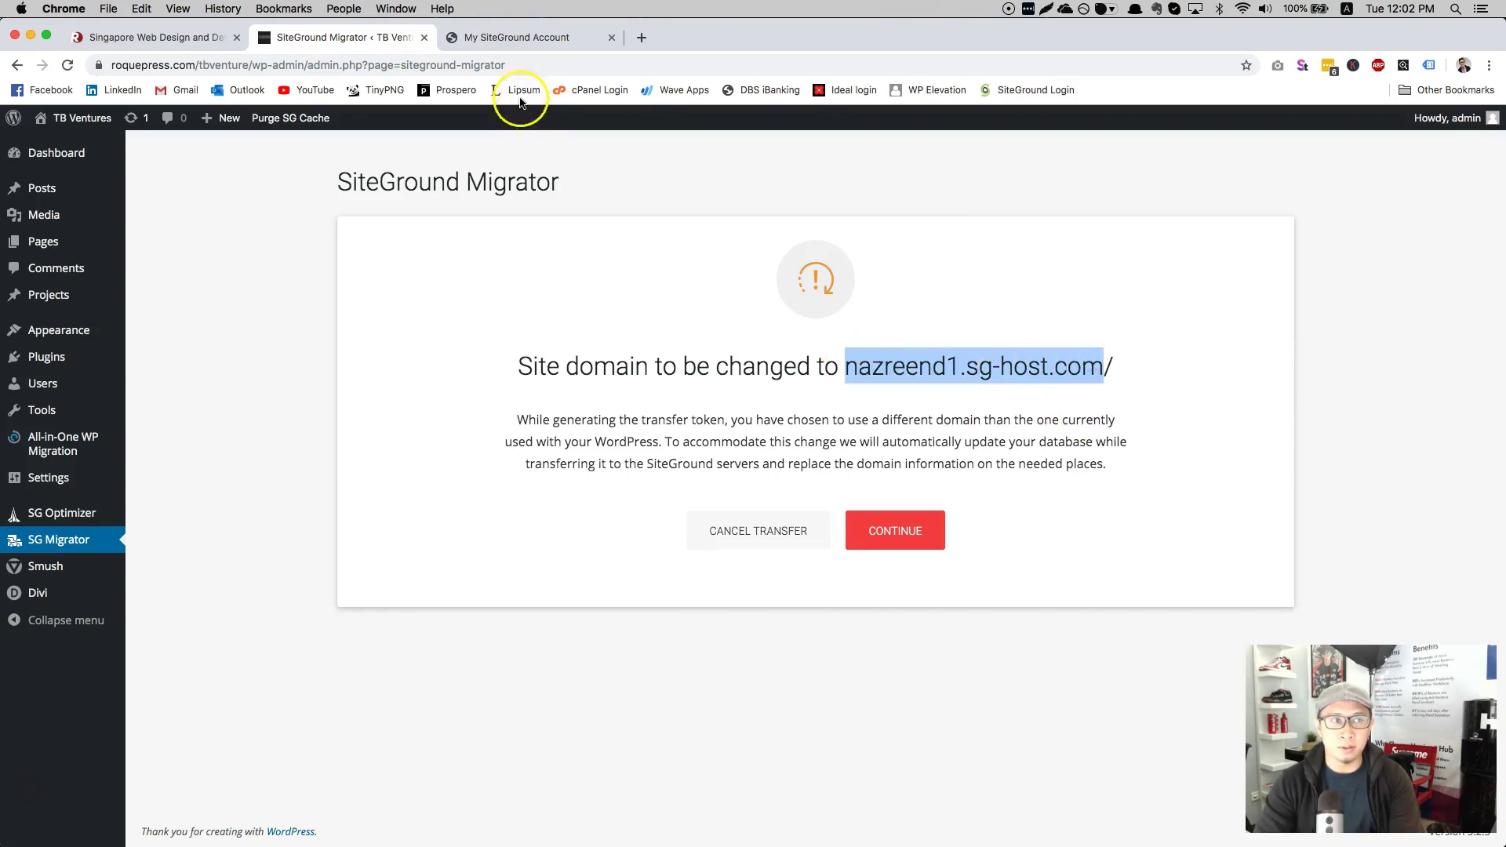
pyautogui.click(542, 39)
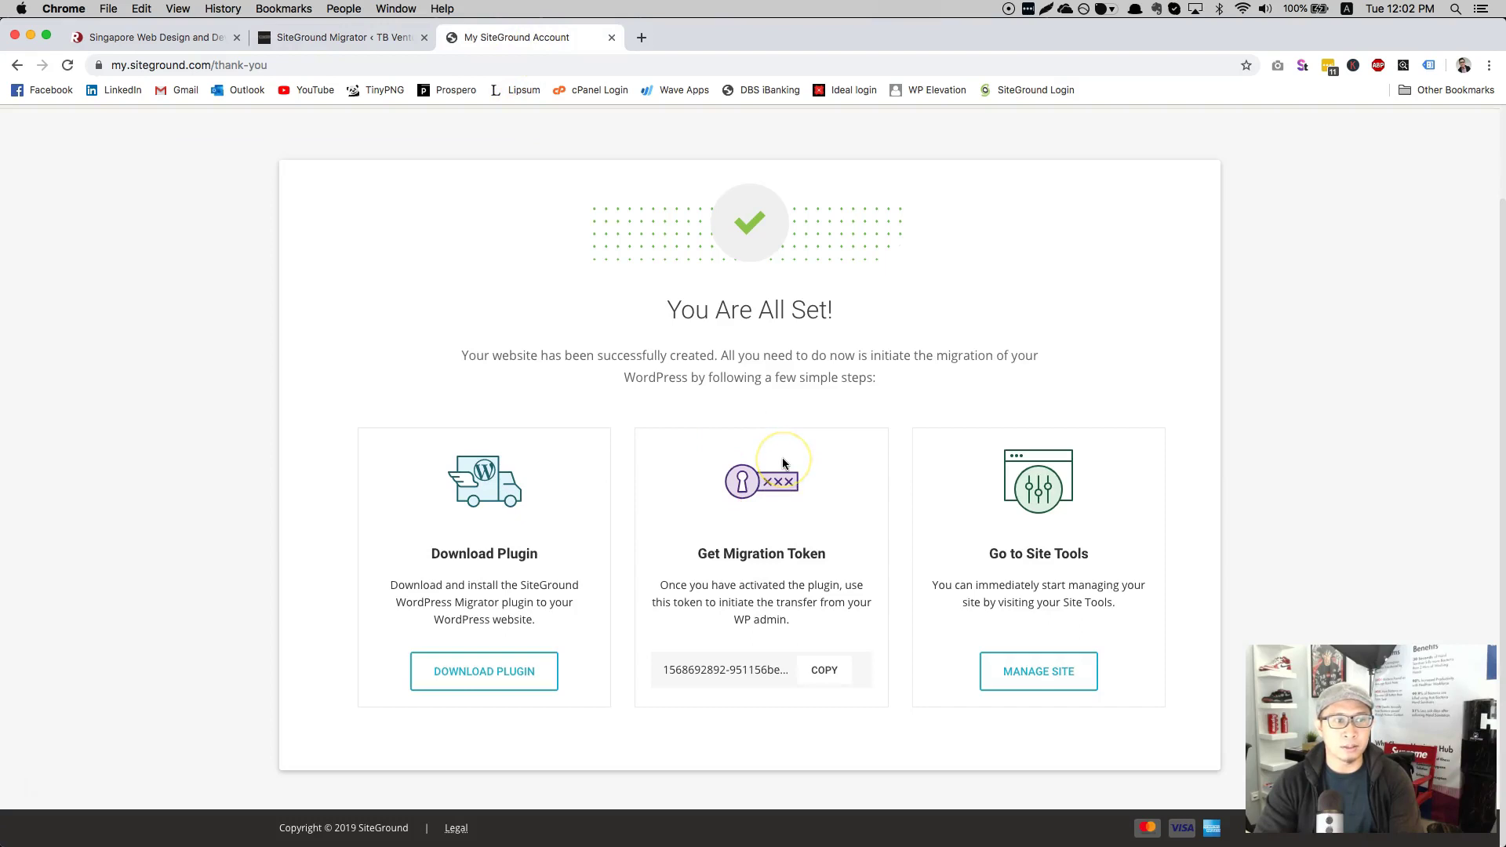
pyautogui.click(374, 40)
# Accept the change to nazreend1.sg-host.com and let the migration finish.
pyautogui.click(891, 519)
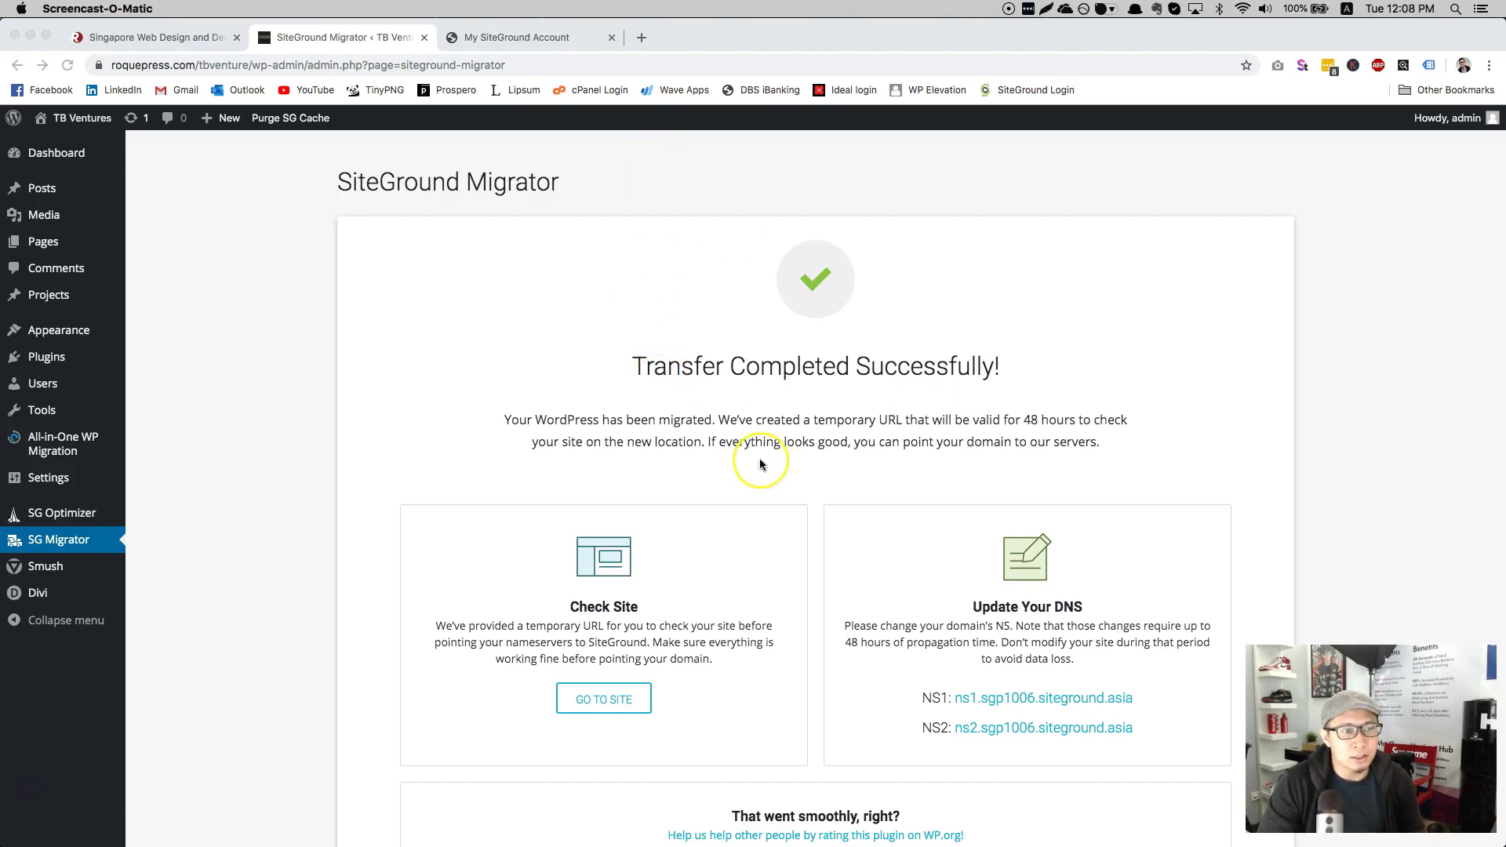
# Copy the nazreend1.sg-host.com address from SiteGround's My Websites list.
pyautogui.click(541, 36)
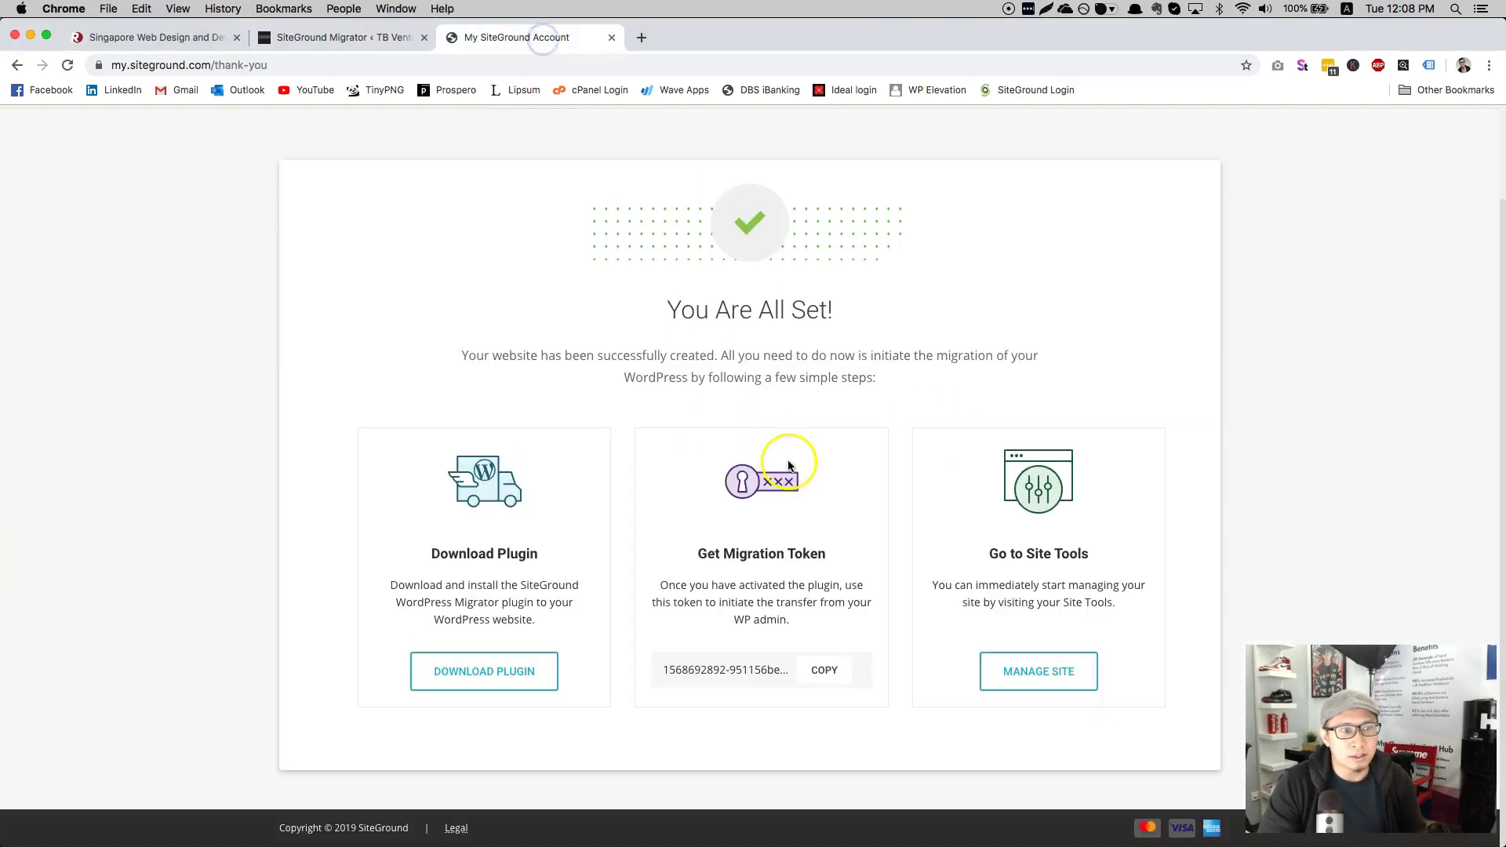
pyautogui.scroll(2, 831, 558)
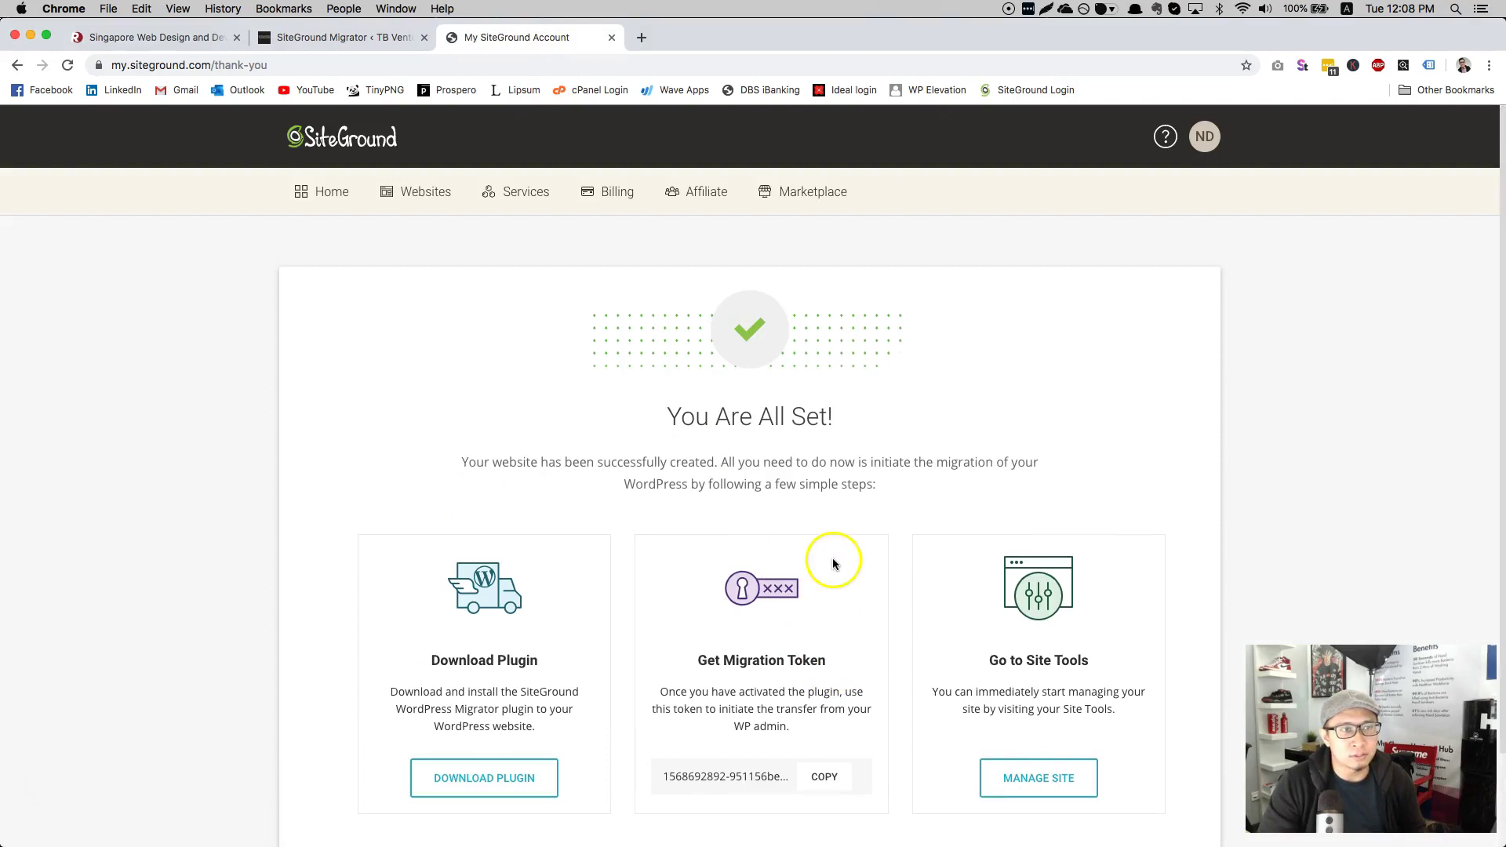
pyautogui.click(435, 195)
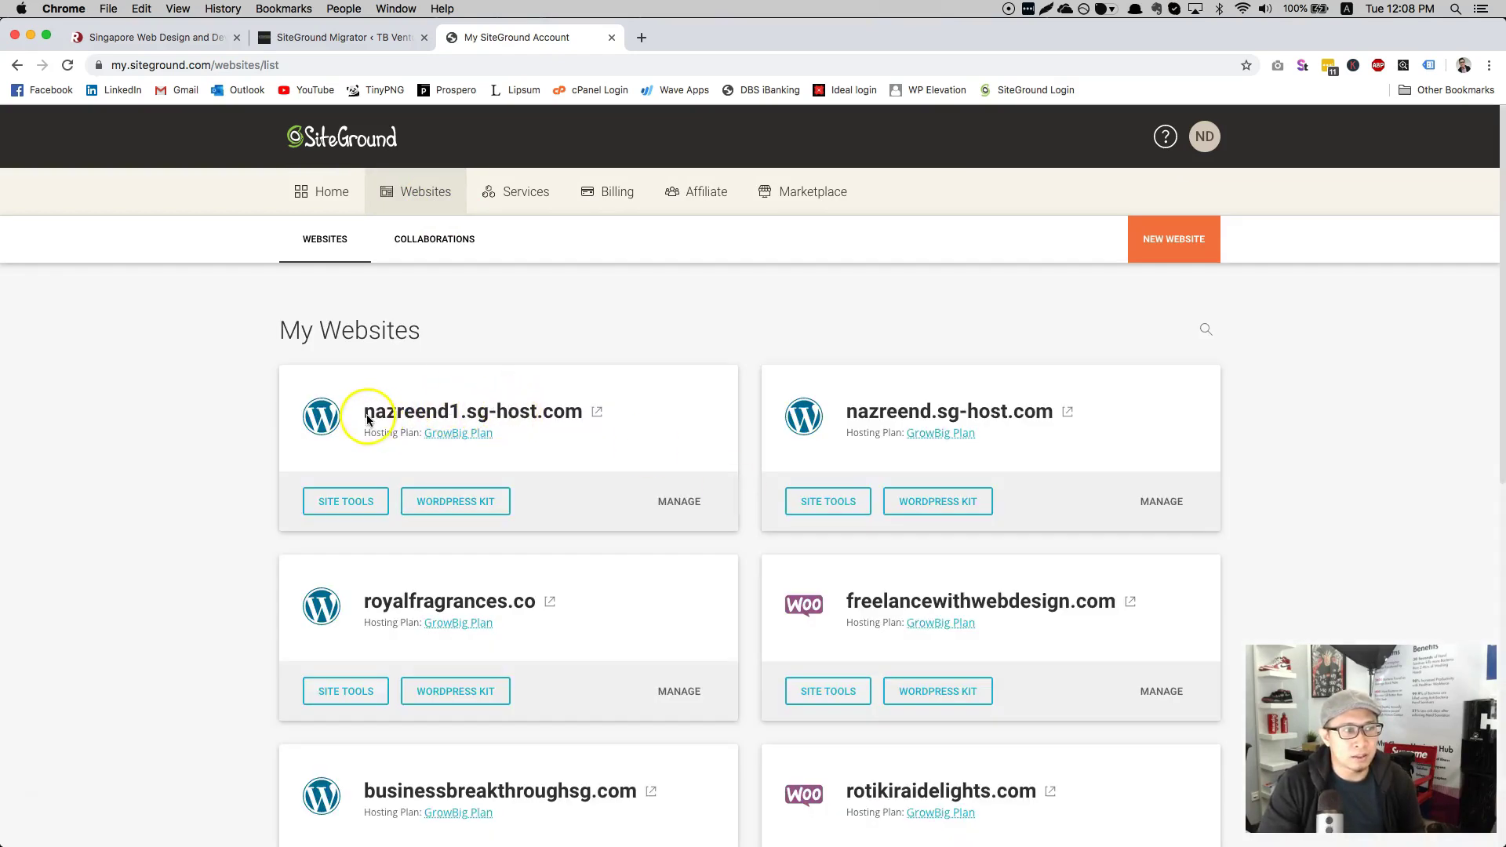
pyautogui.moveTo(363, 411); pyautogui.dragTo(581, 411)
pyautogui.press('super+c')
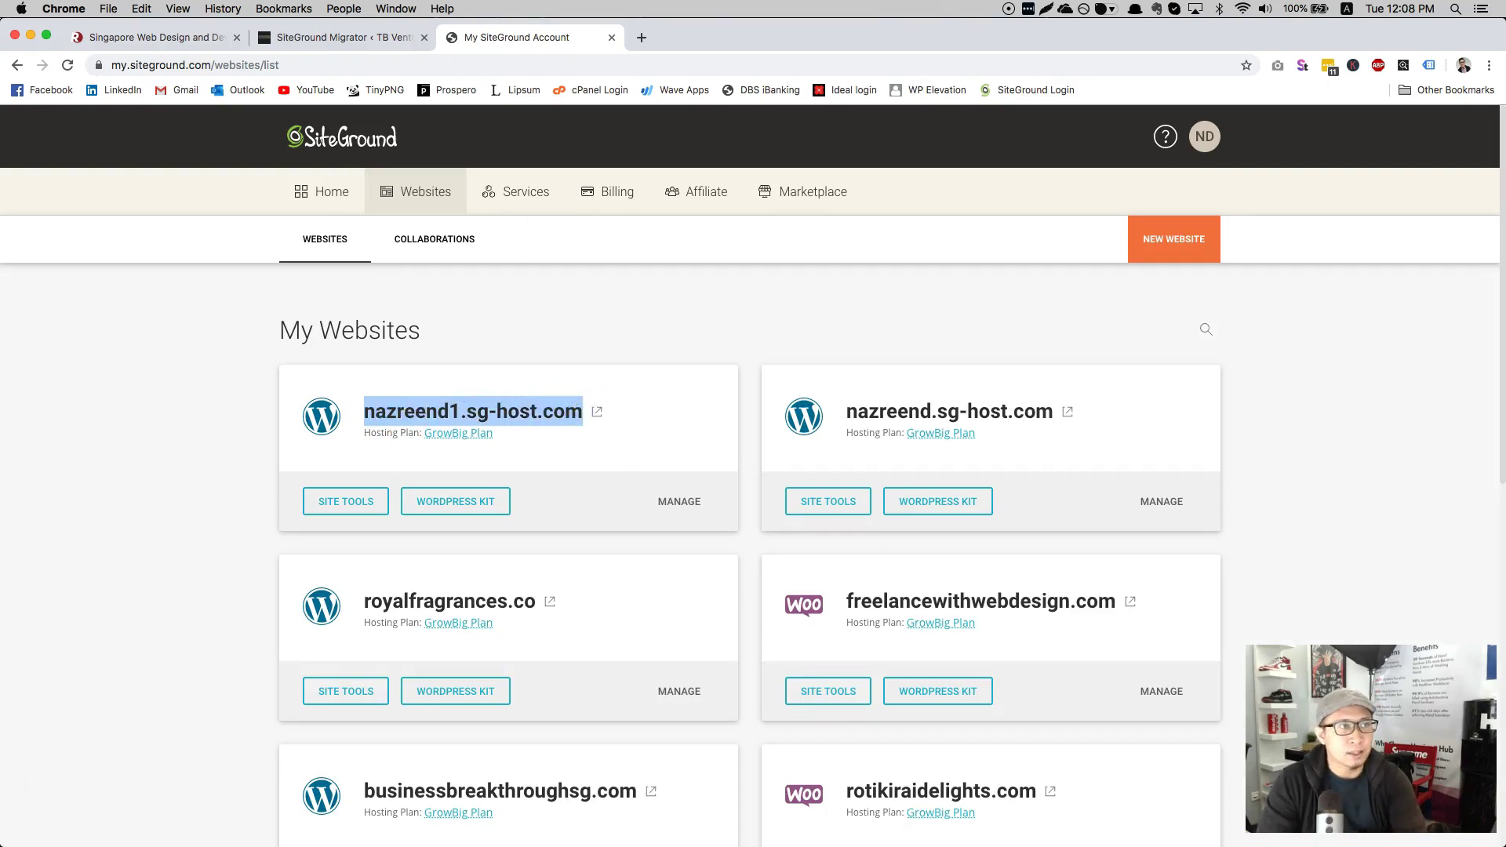
# Load nazreend1.sg-host.com in a new tab, proceeding past the certificate privacy warning.
pyautogui.click(652, 44)
pyautogui.press('super+v')
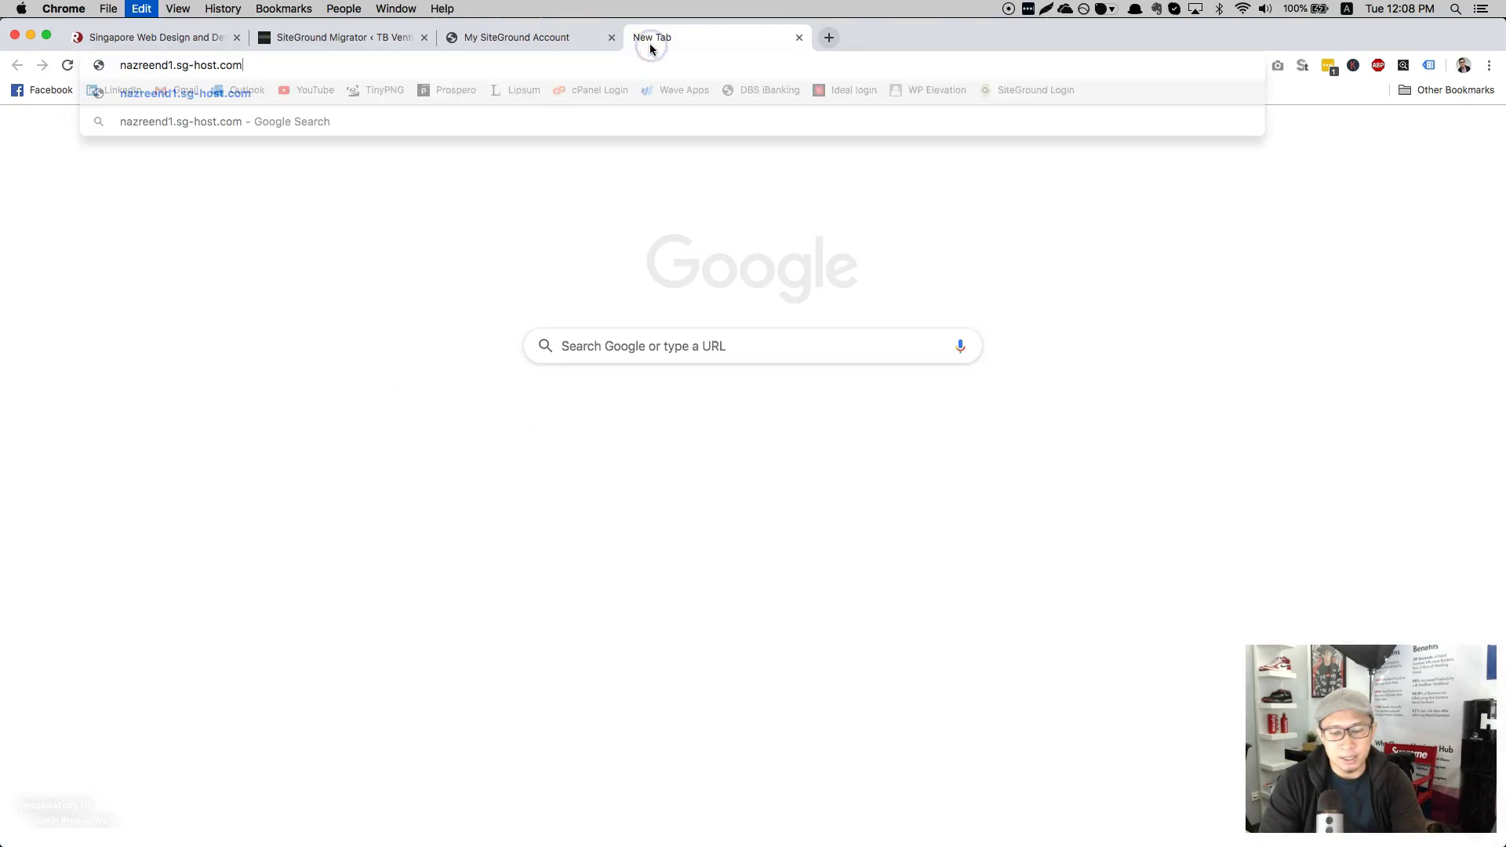
pyautogui.press('Return')
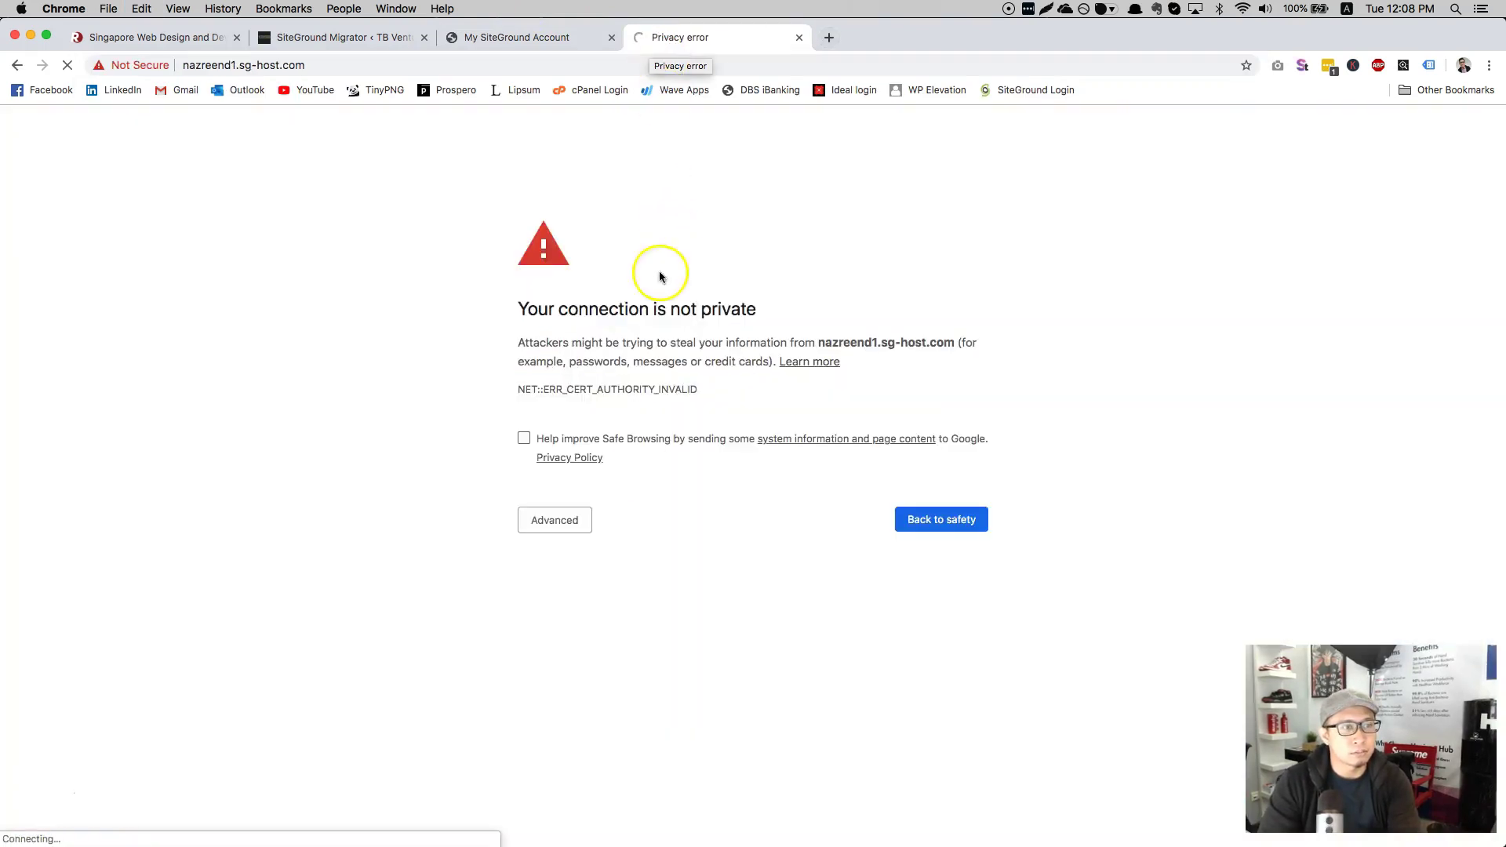
pyautogui.click(574, 531)
pyautogui.click(602, 641)
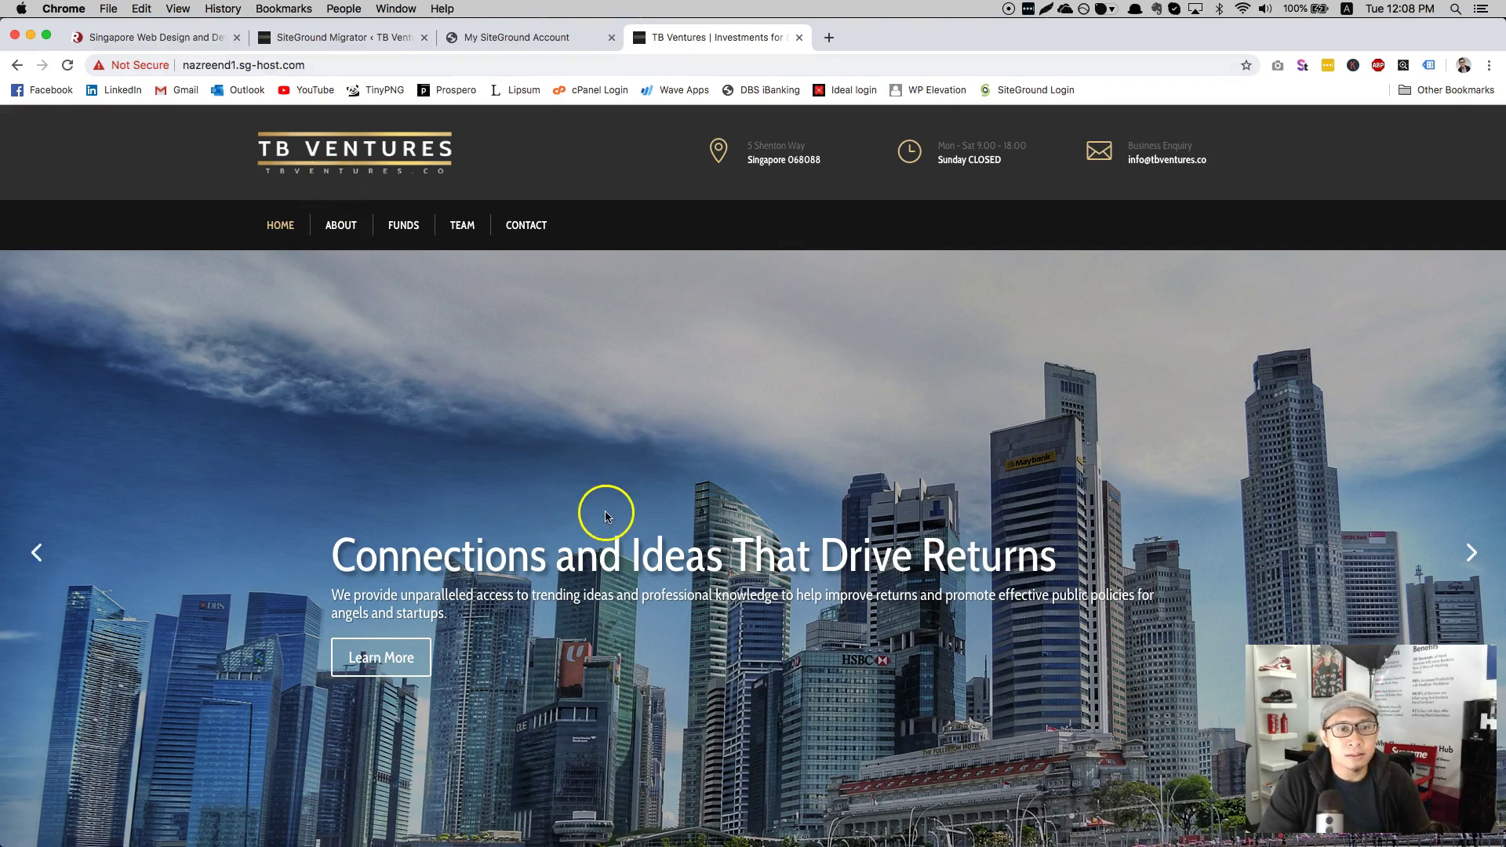
# Scroll the TB Ventures homepage down to the contact section to confirm it migrated intact.
pyautogui.scroll(-10, 604, 515)
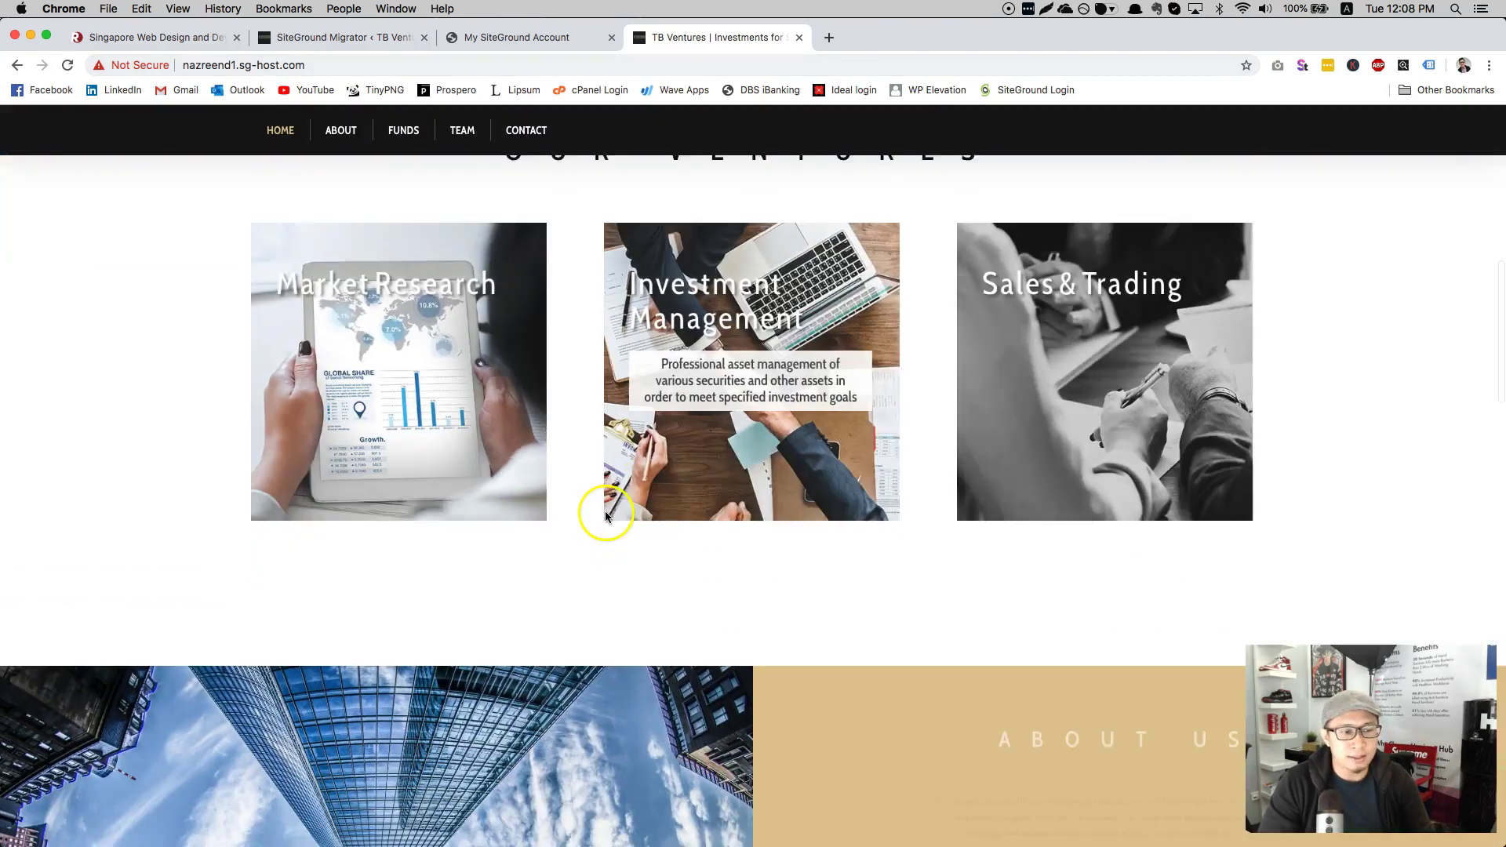
pyautogui.scroll(-8, 605, 515)
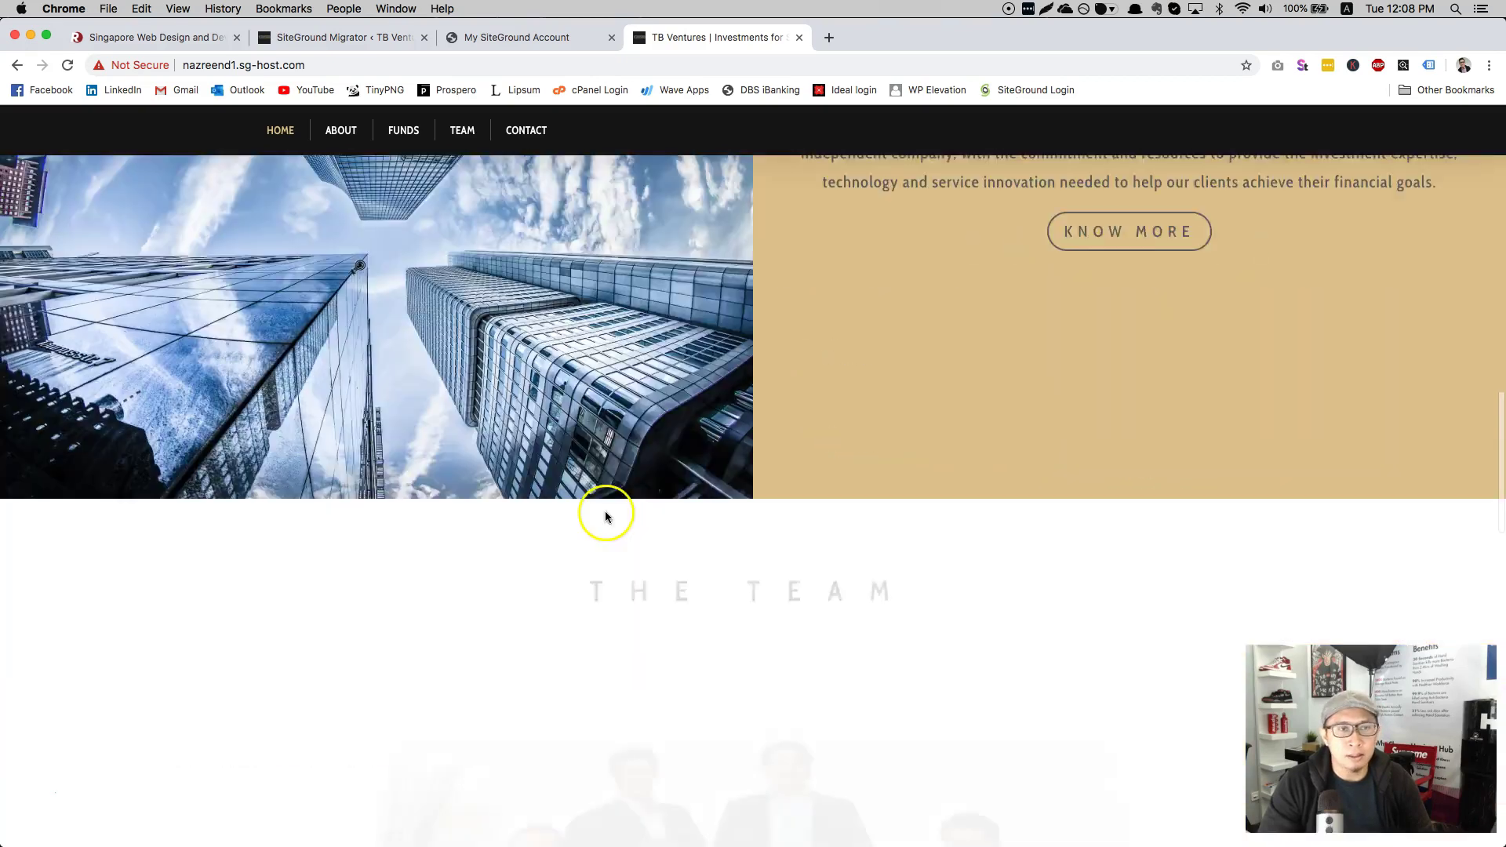
pyautogui.scroll(-2, 605, 515)
pyautogui.scroll(15, 605, 515)
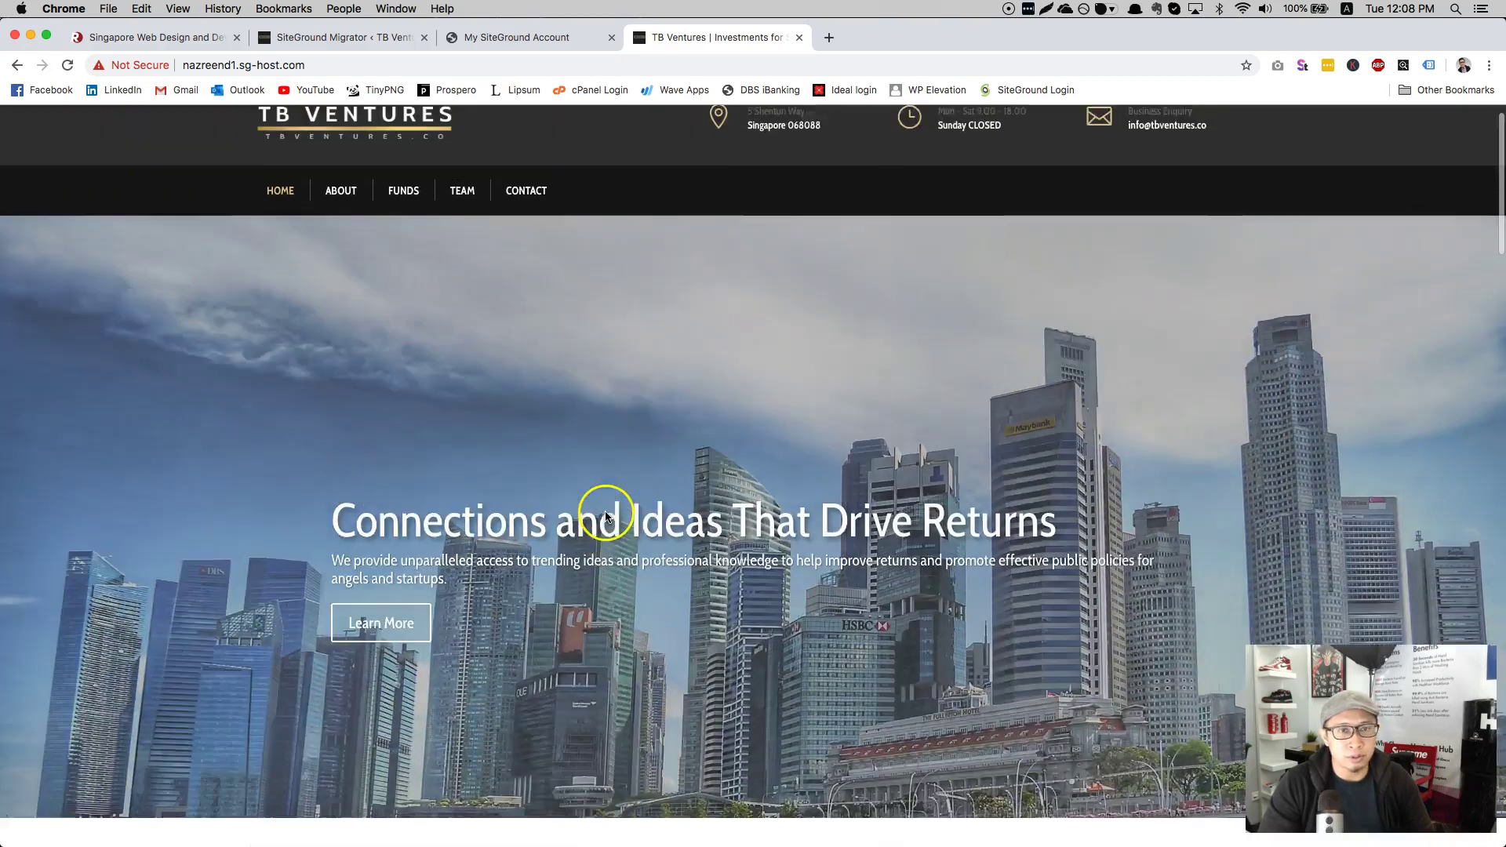
pyautogui.scroll(-15, 605, 516)
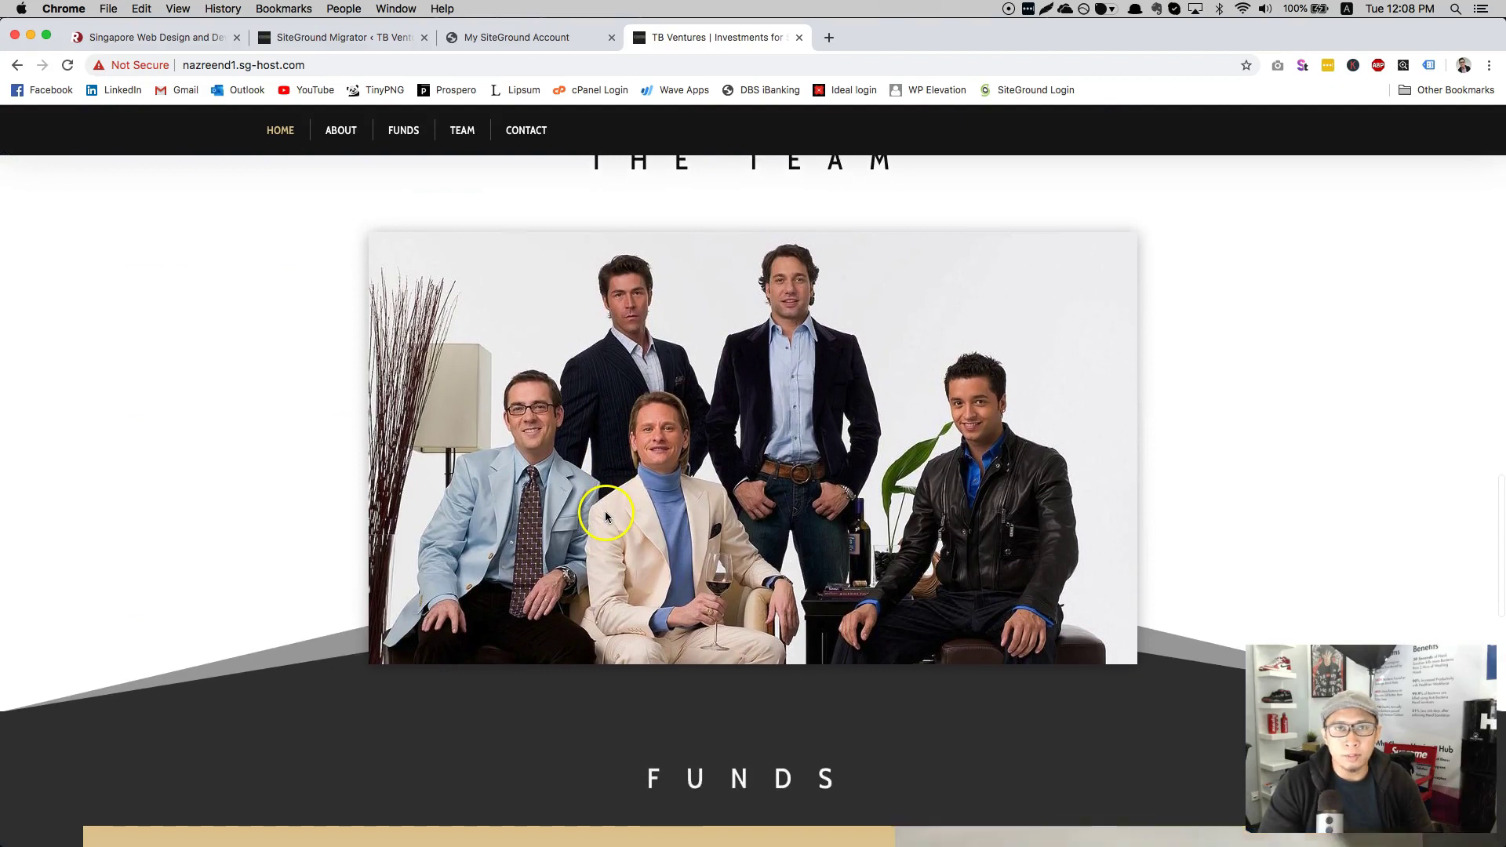
pyautogui.scroll(-8, 604, 516)
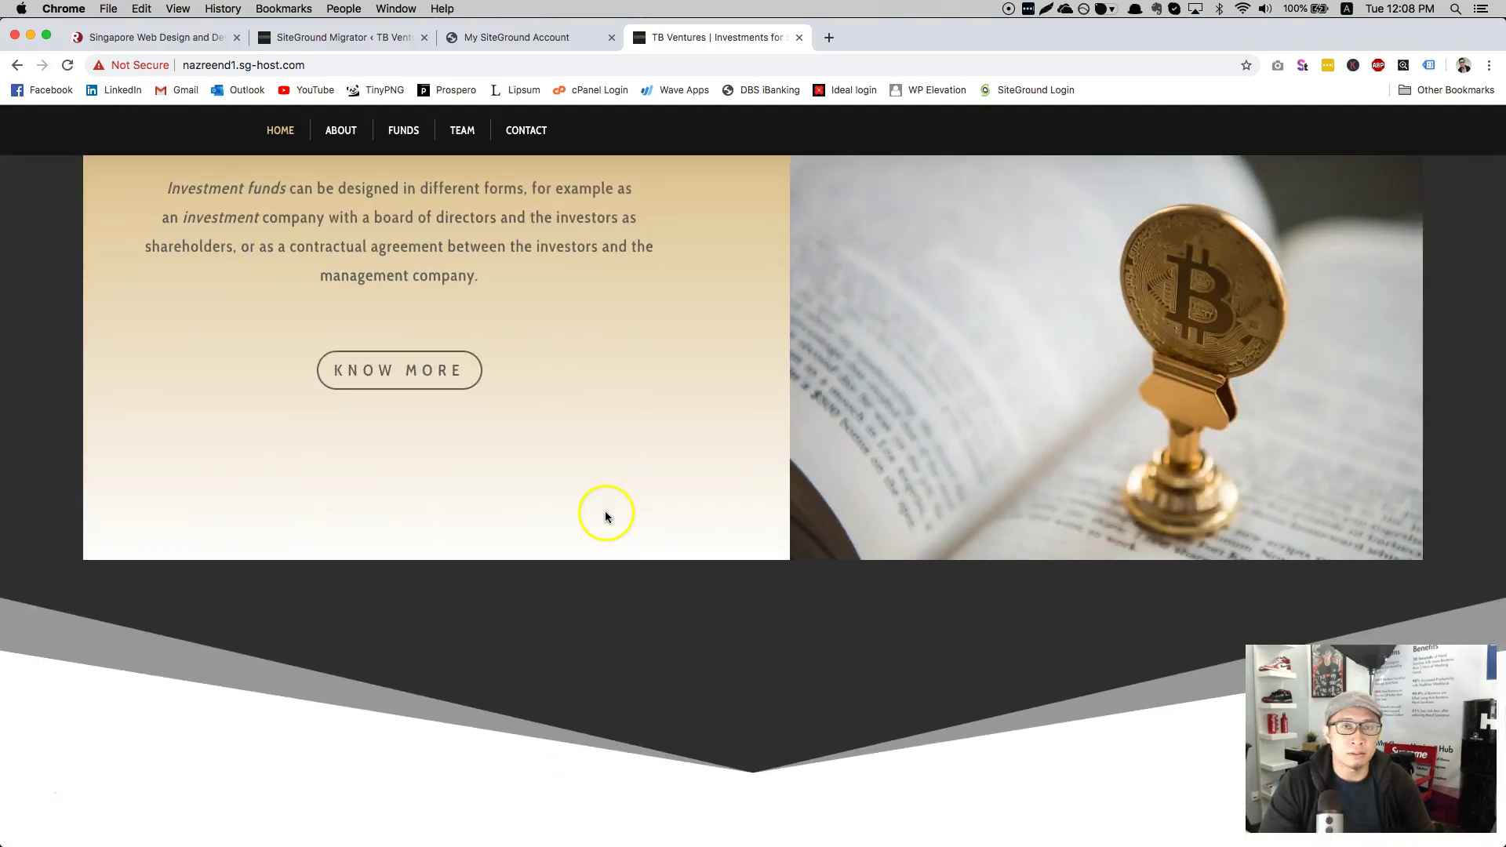
pyautogui.scroll(-6, 605, 515)
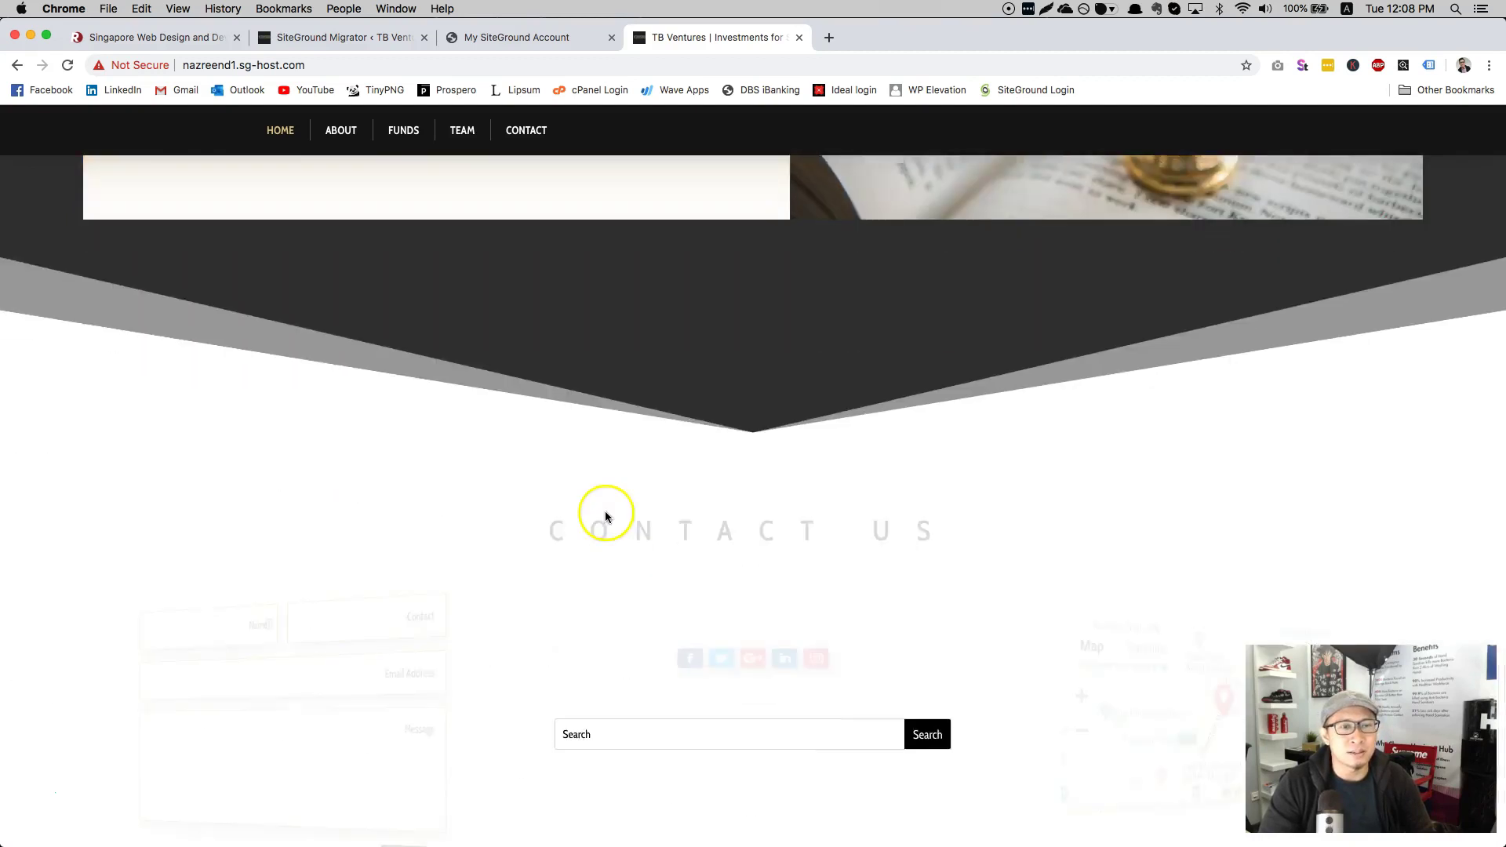
pyautogui.scroll(12, 604, 515)
pyautogui.scroll(10, 605, 515)
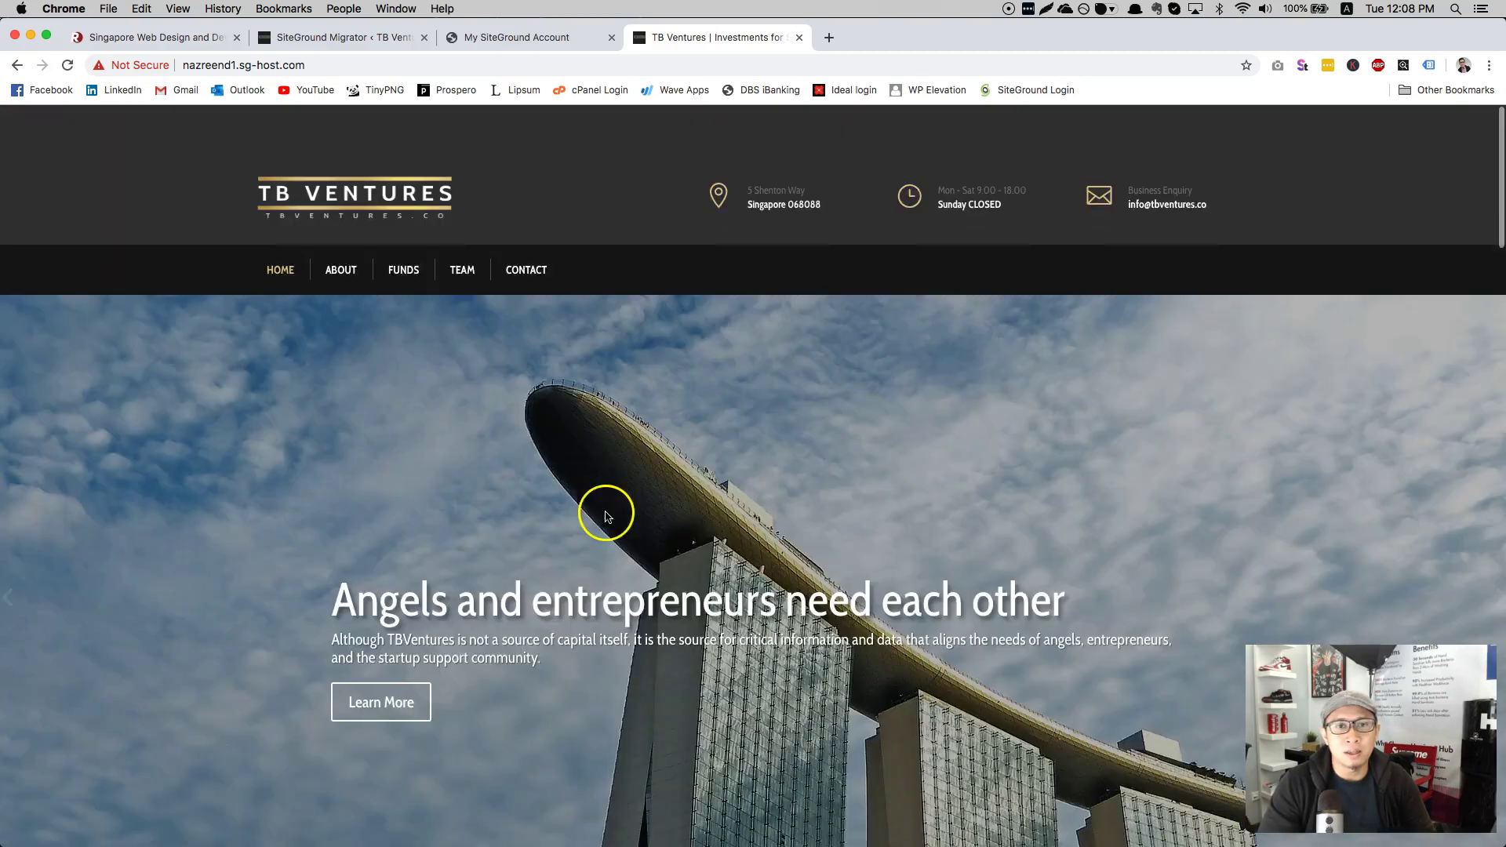